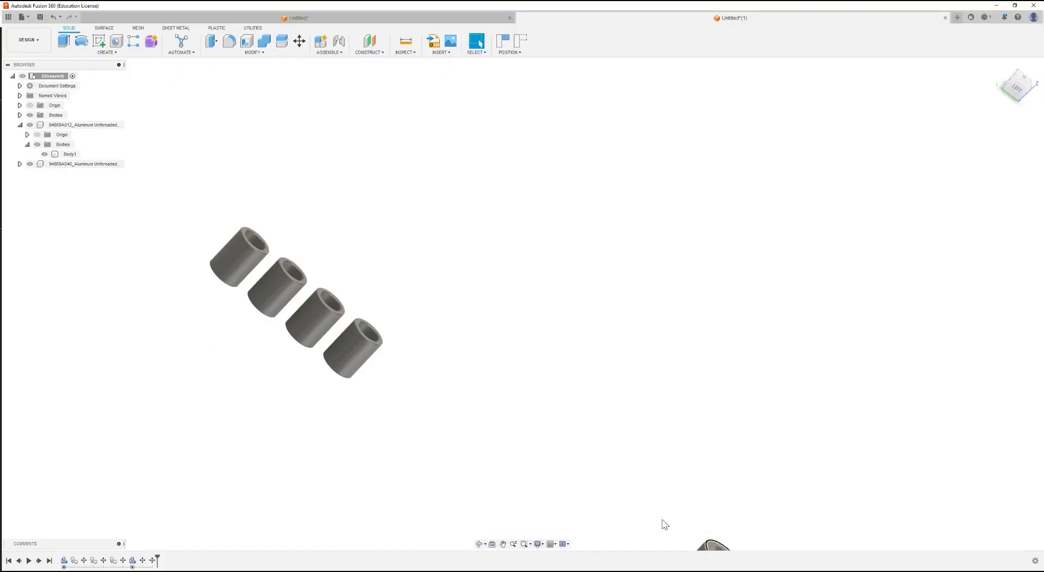
# Step: Drag a fifth cylinder onto the canvas, in line after the four in the diagonal row
pyautogui.moveTo(665, 524); pyautogui.dragTo(400, 347)
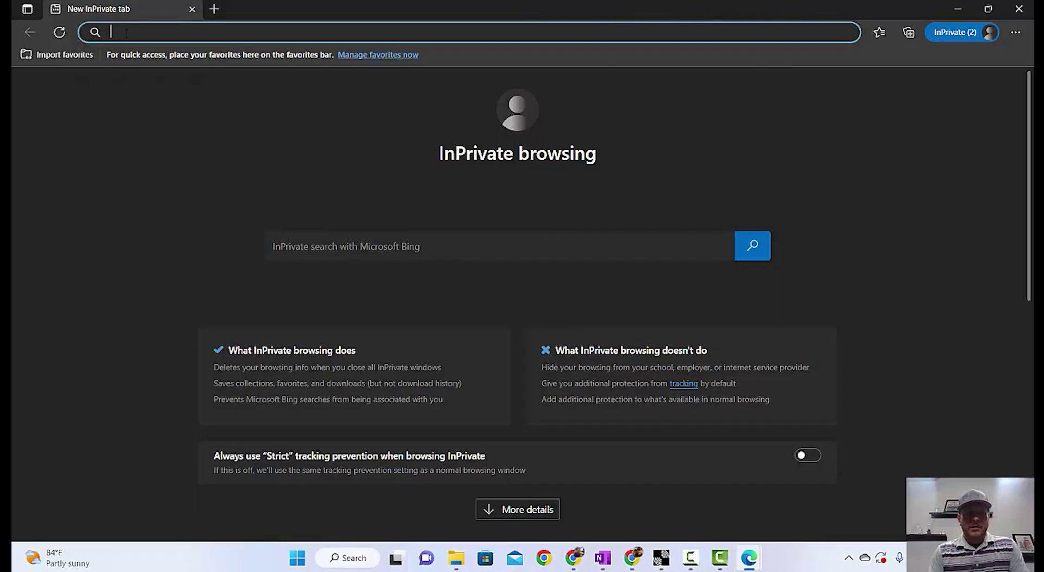
pyautogui.write('www.ramco')
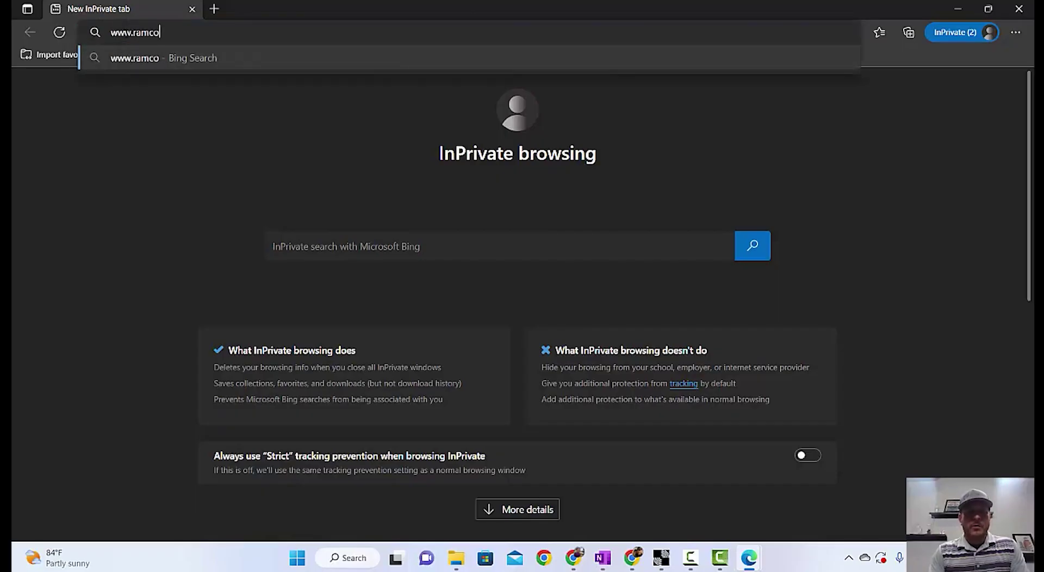
pyautogui.write('i.com')
pyautogui.press('Return')
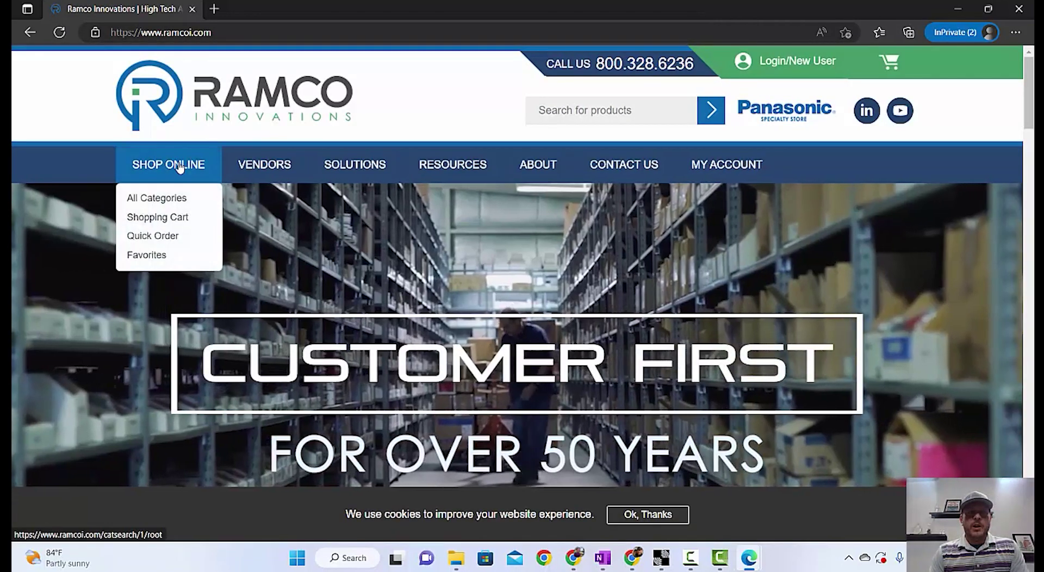
pyautogui.click(180, 165)
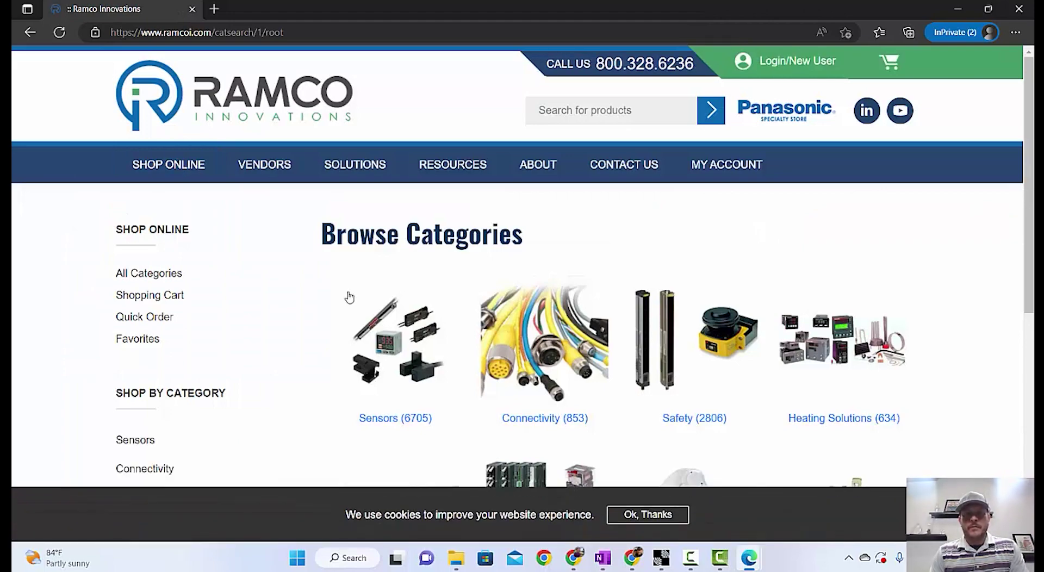
pyautogui.click(405, 341)
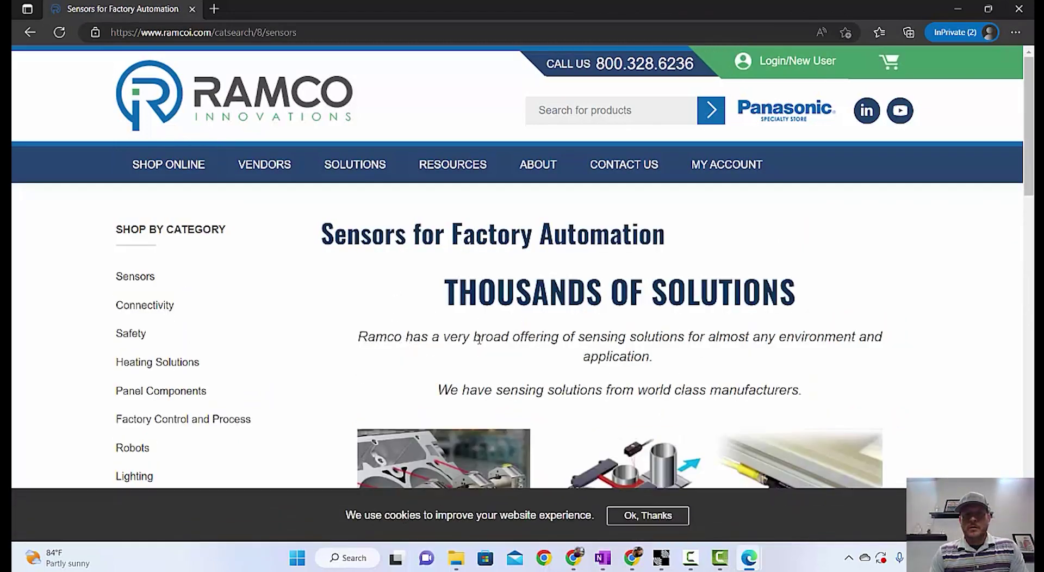
pyautogui.scroll(-4, 405, 341)
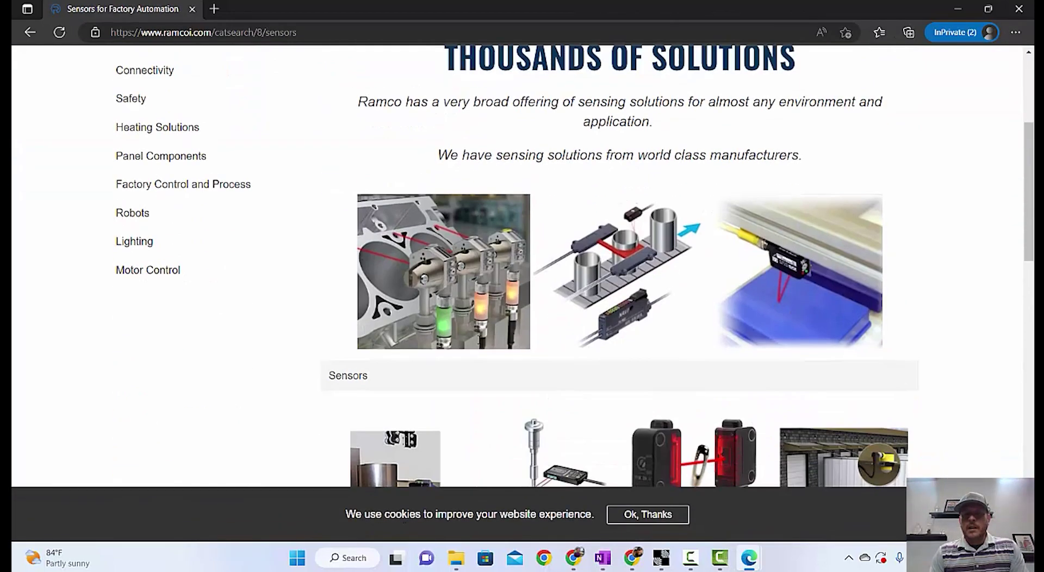
pyautogui.click(631, 515)
pyautogui.scroll(-6, 597, 402)
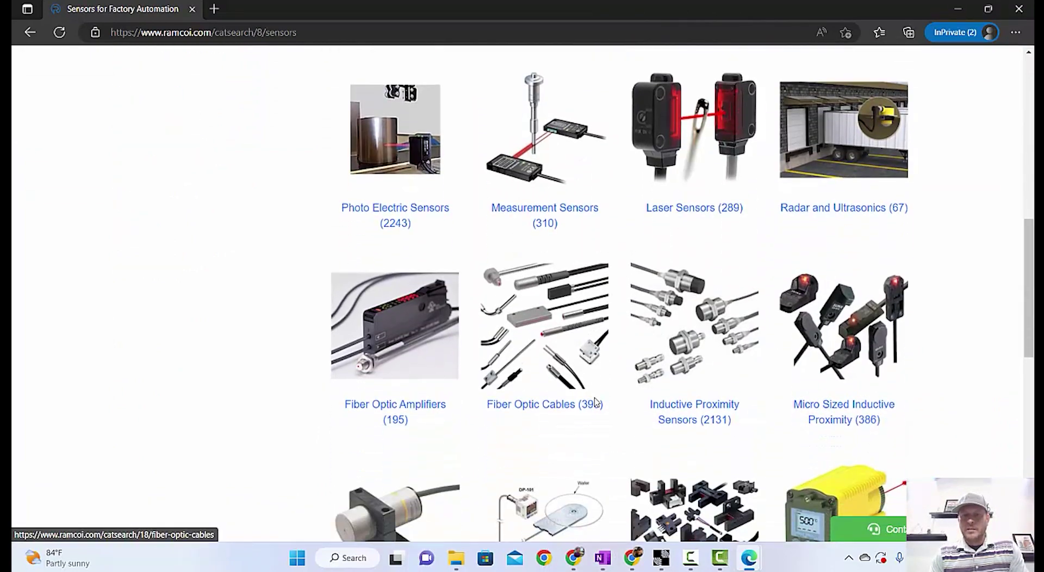
pyautogui.click(545, 326)
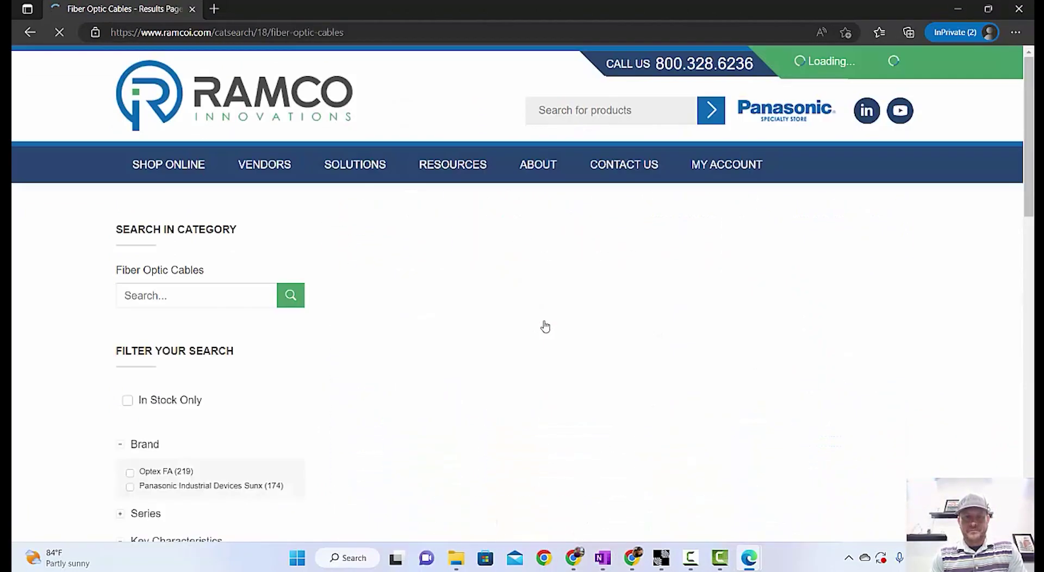
# Step: Filter the cables to Array Beam (21 results) and open the Optex NF-TS40 product page
pyautogui.scroll(-7, 242, 407)
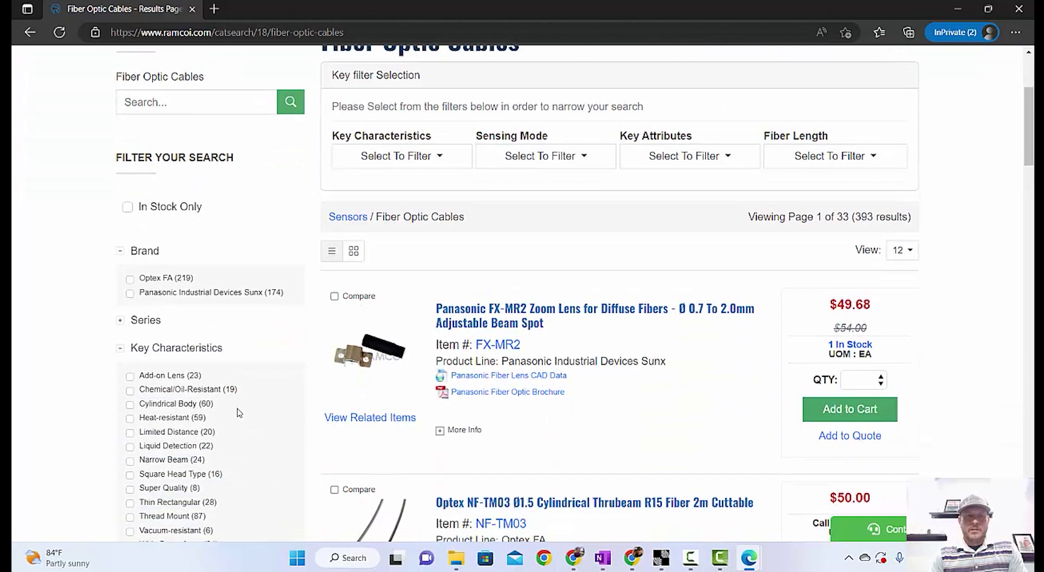
pyautogui.scroll(-3, 238, 413)
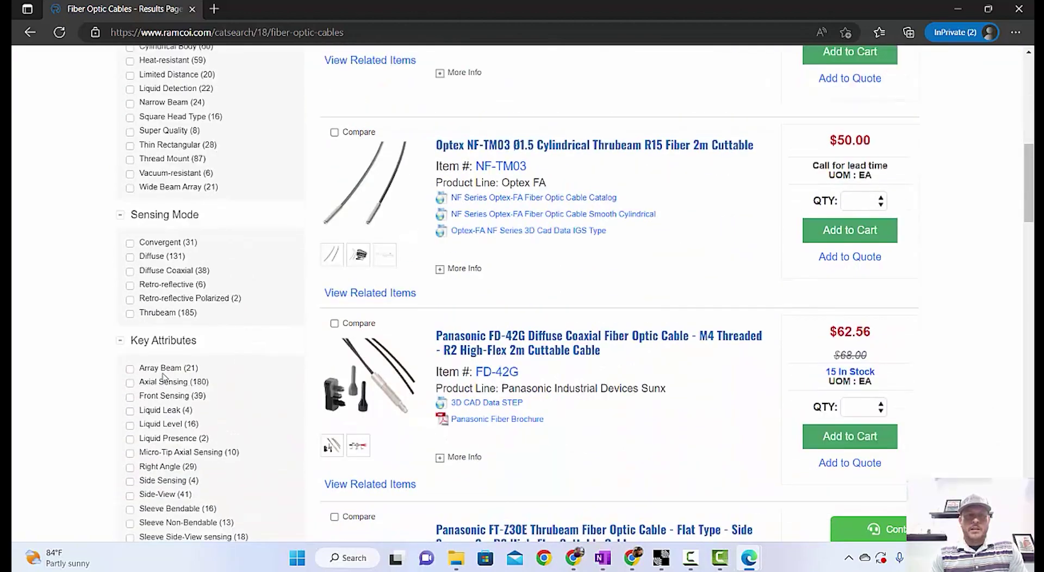
pyautogui.click(161, 369)
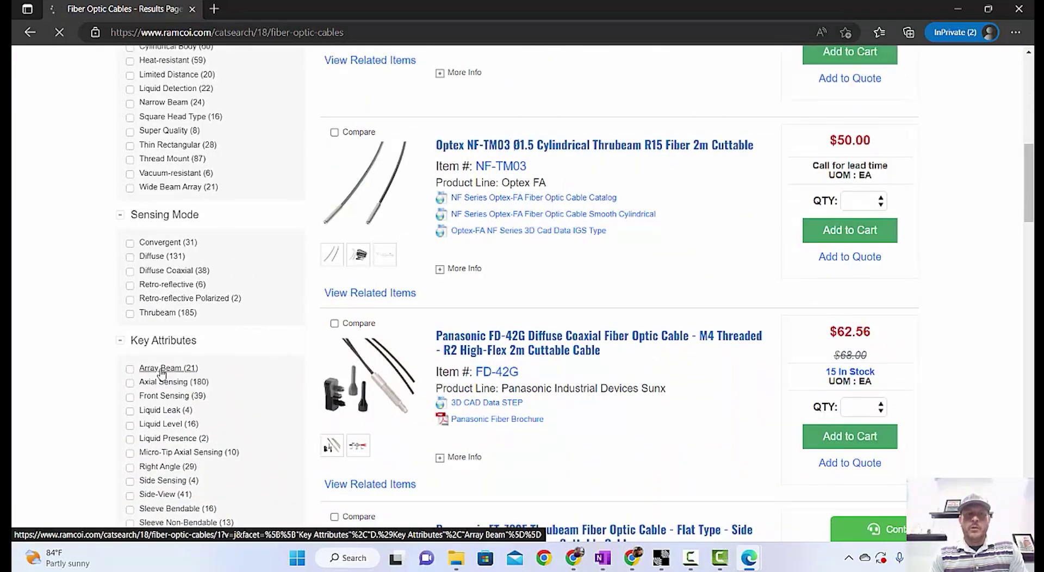
pyautogui.scroll(-2, 634, 262)
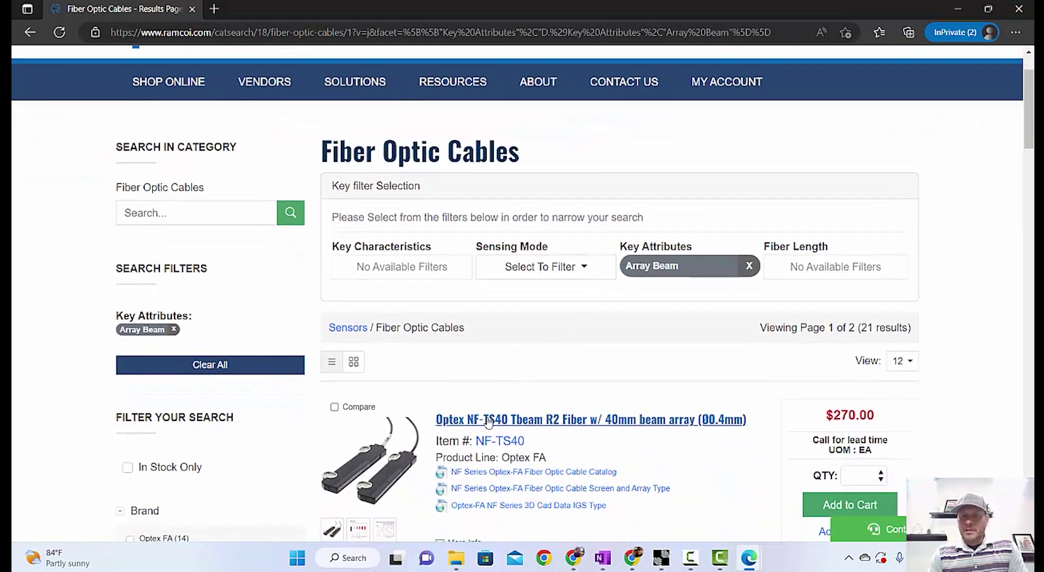
pyautogui.click(624, 420)
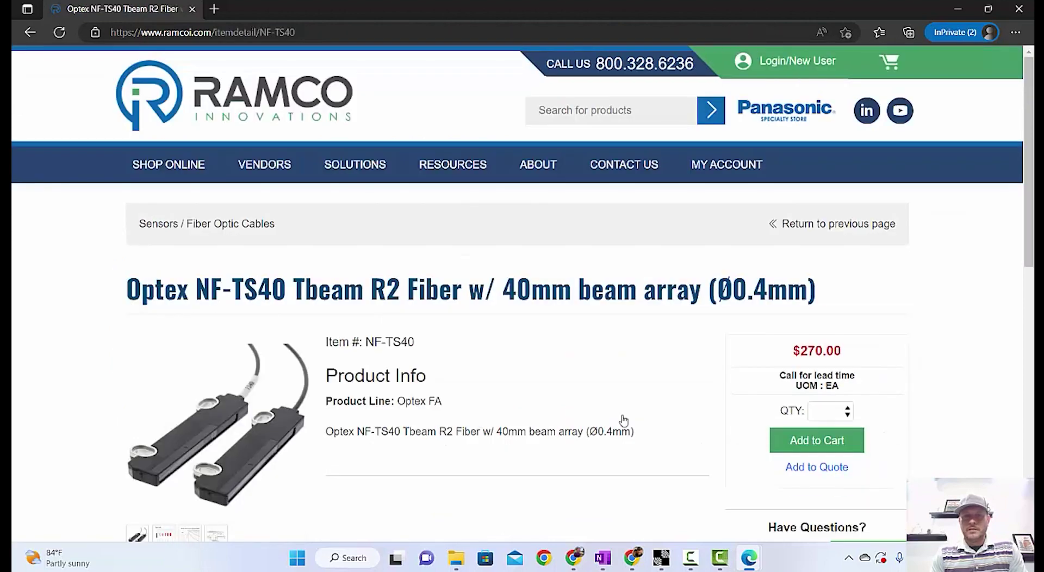
# Step: View the NF-TS40 dimension drawing enlarged, then close it
pyautogui.scroll(-1, 552, 401)
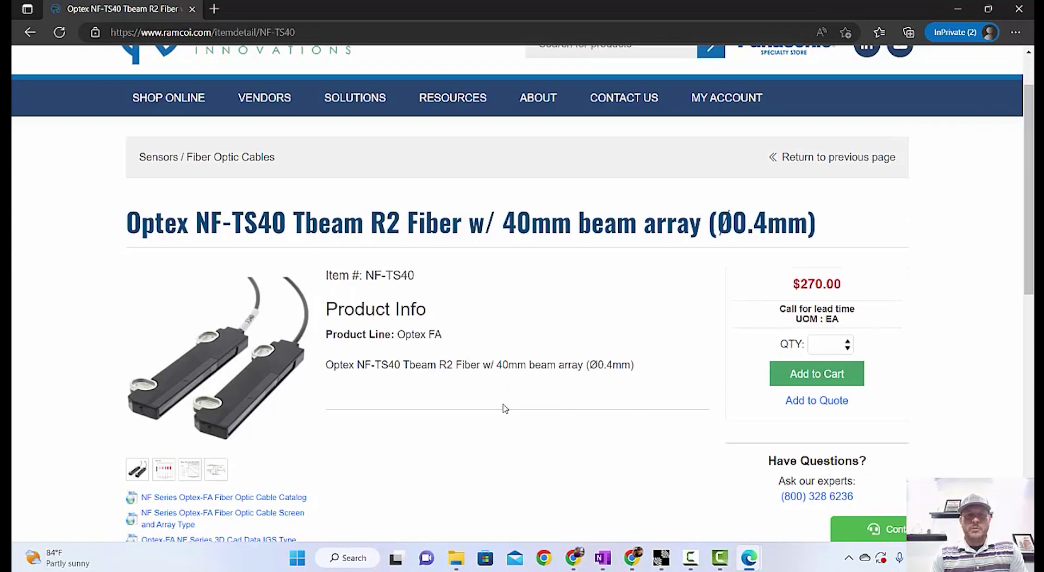
pyautogui.click(222, 477)
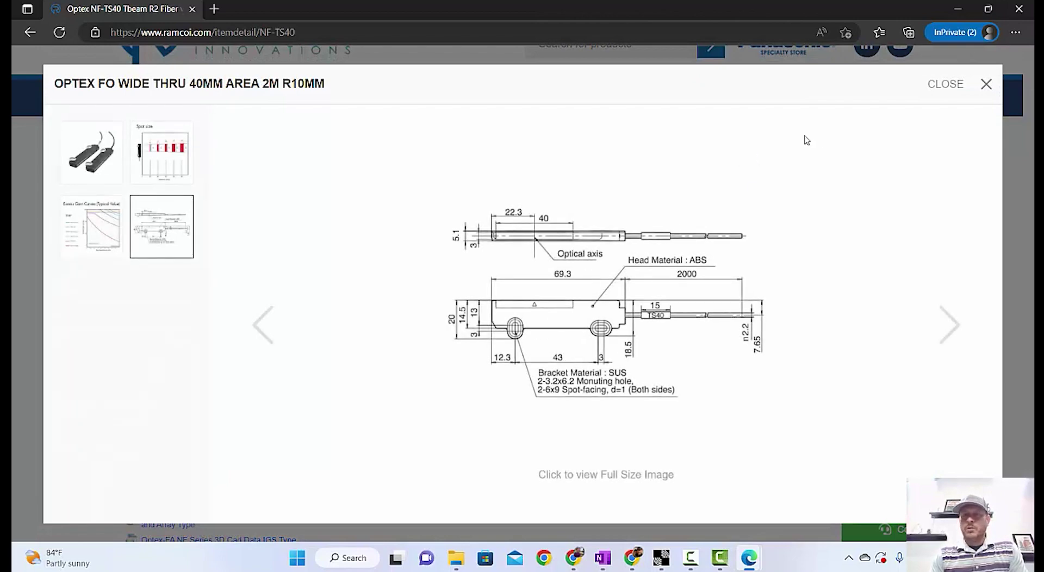
pyautogui.click(948, 85)
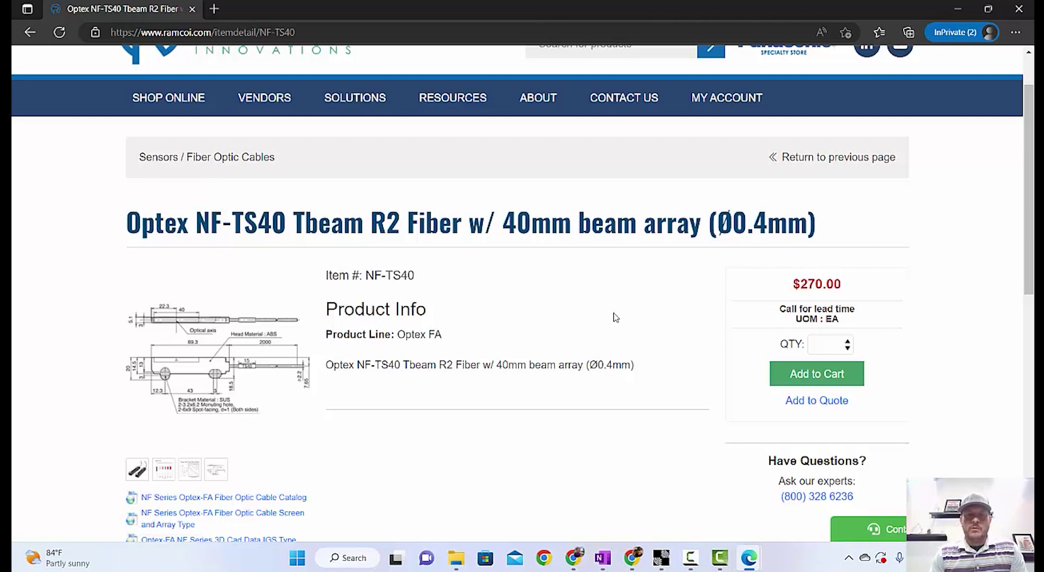
# Step: Add the NF-TS40 ($270.00) to the cart and continue shopping
pyautogui.scroll(-1, 653, 326)
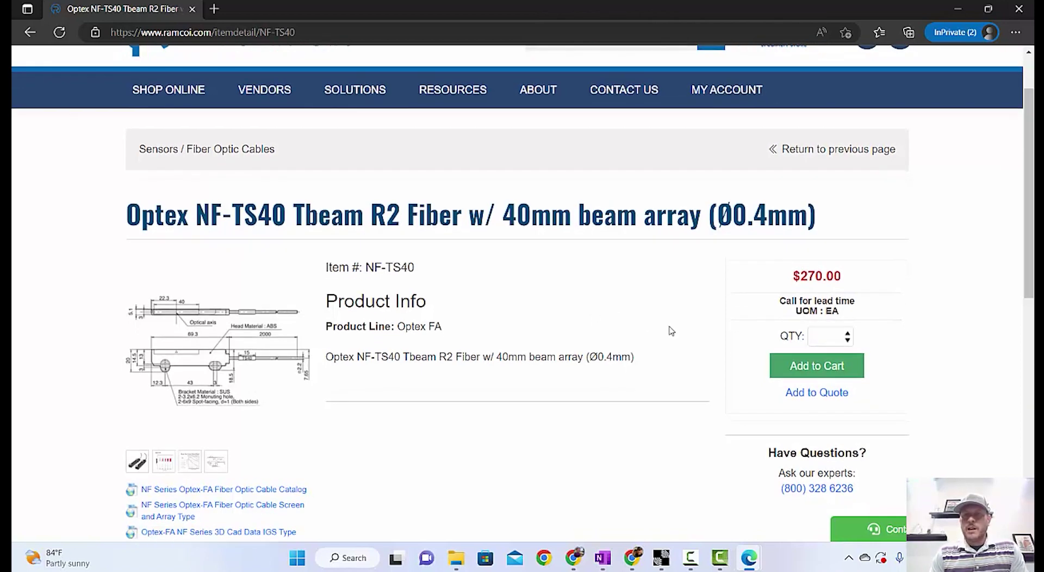
pyautogui.click(778, 368)
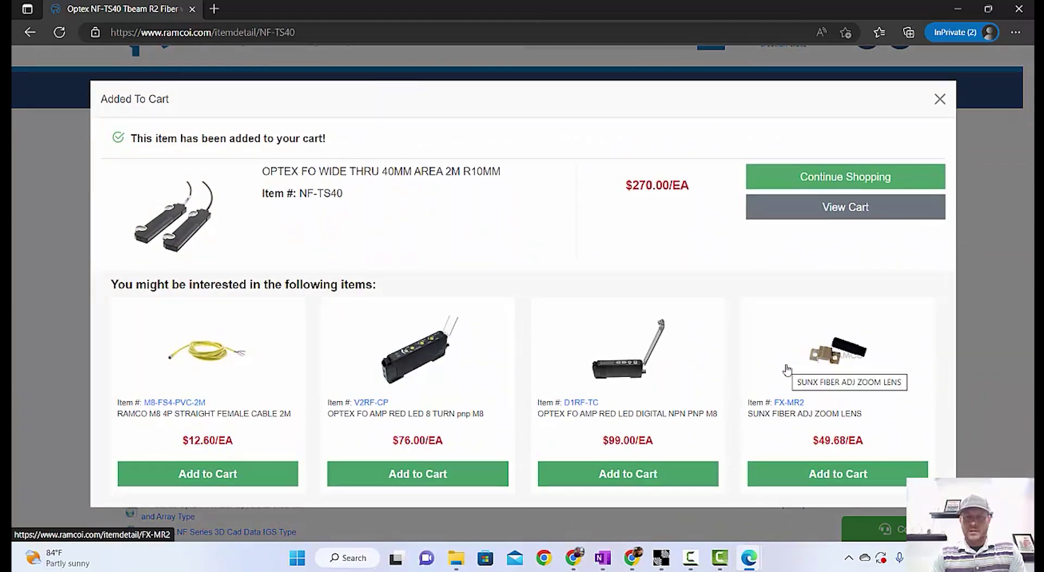
pyautogui.click(799, 183)
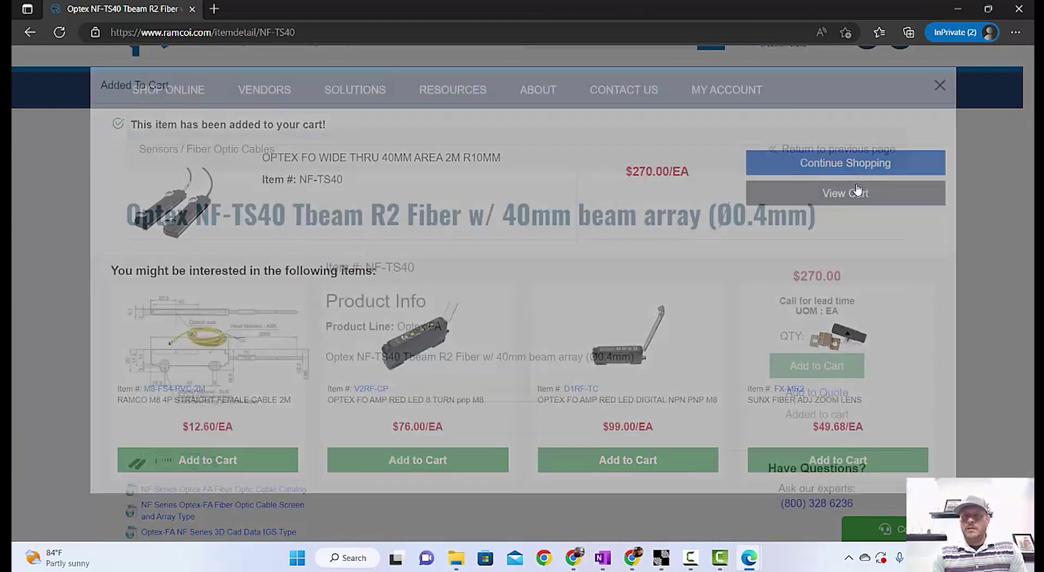
pyautogui.scroll(2, 729, 234)
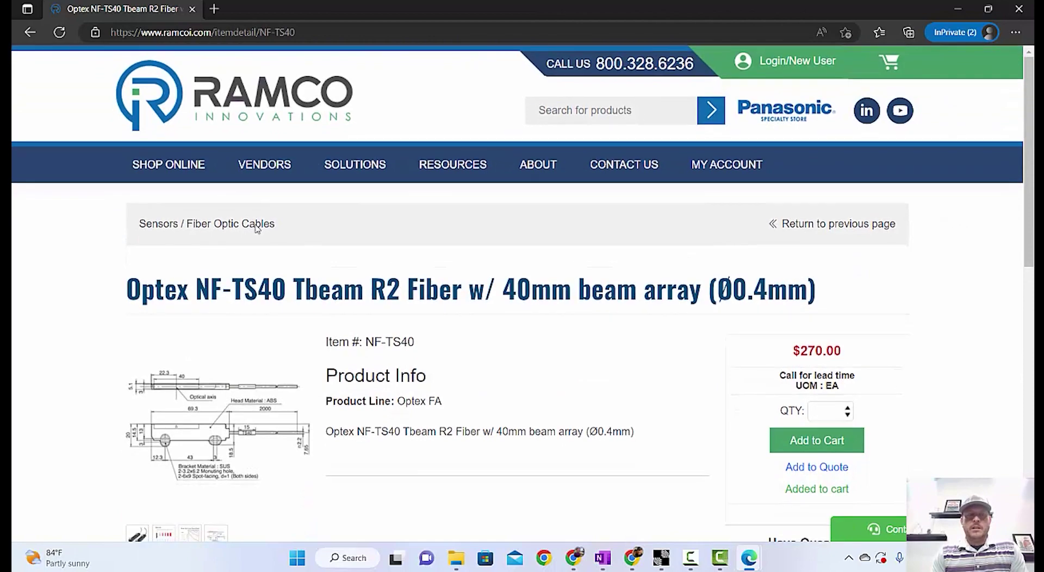
# Step: Browse Shop Online > Sensors > Fiber Optic Amplifiers
pyautogui.click(167, 173)
pyautogui.click(401, 314)
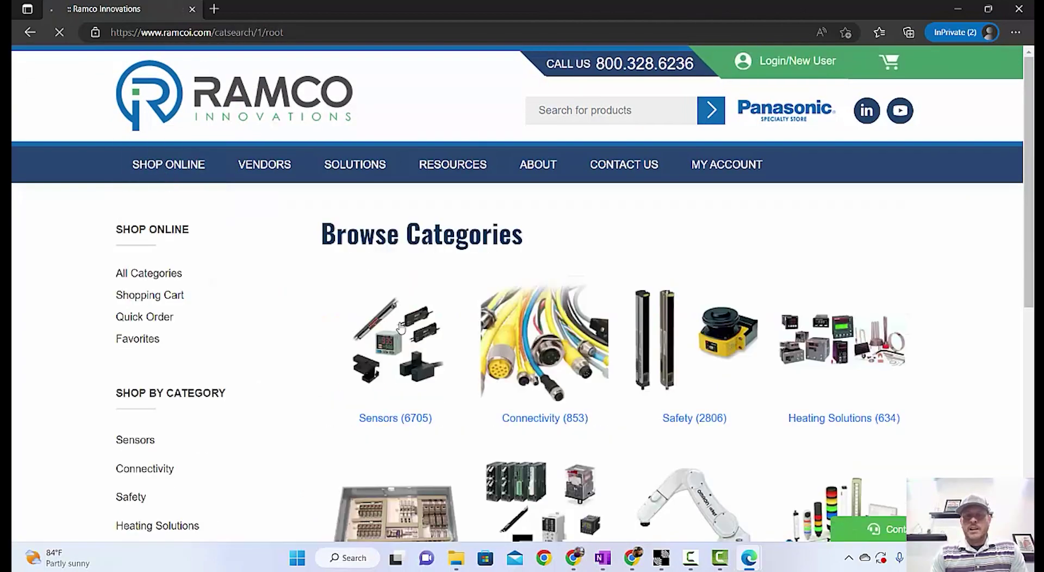
pyautogui.scroll(-12, 401, 326)
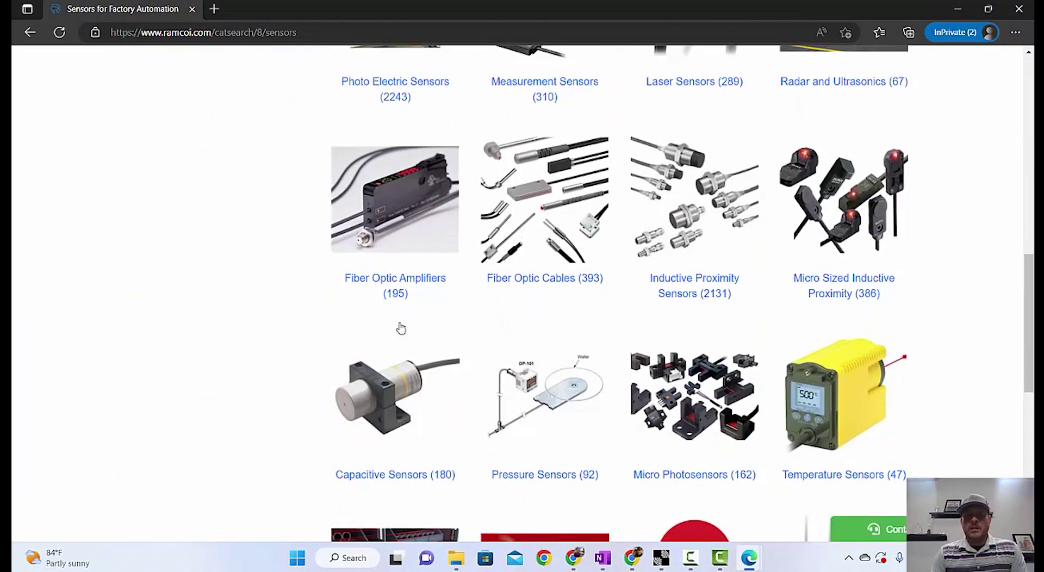
pyautogui.click(395, 205)
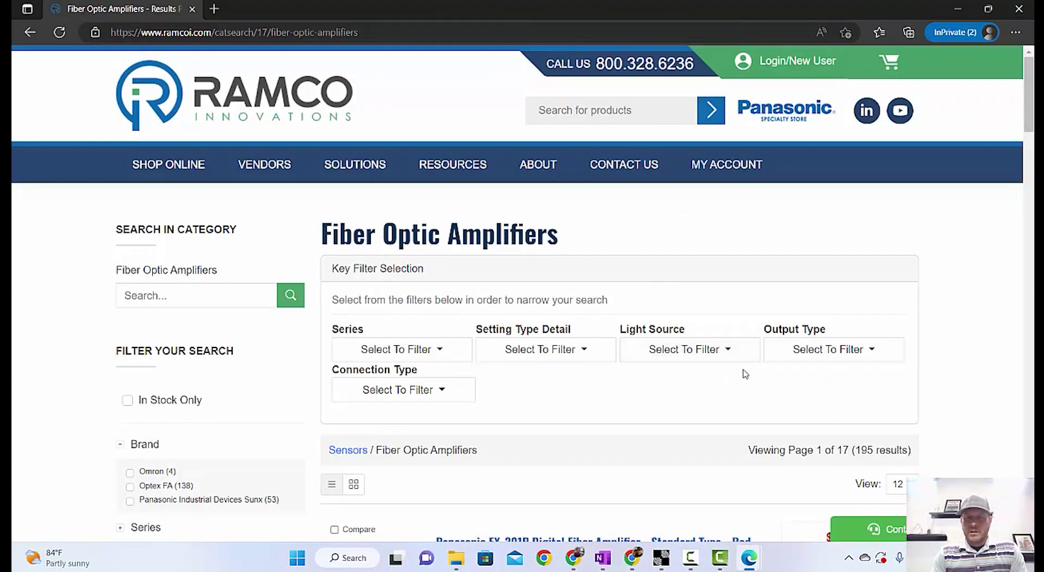
# Step: Filter amplifiers by Output Type IO-LINK, NPN/PNP to show the 7 results
pyautogui.click(871, 354)
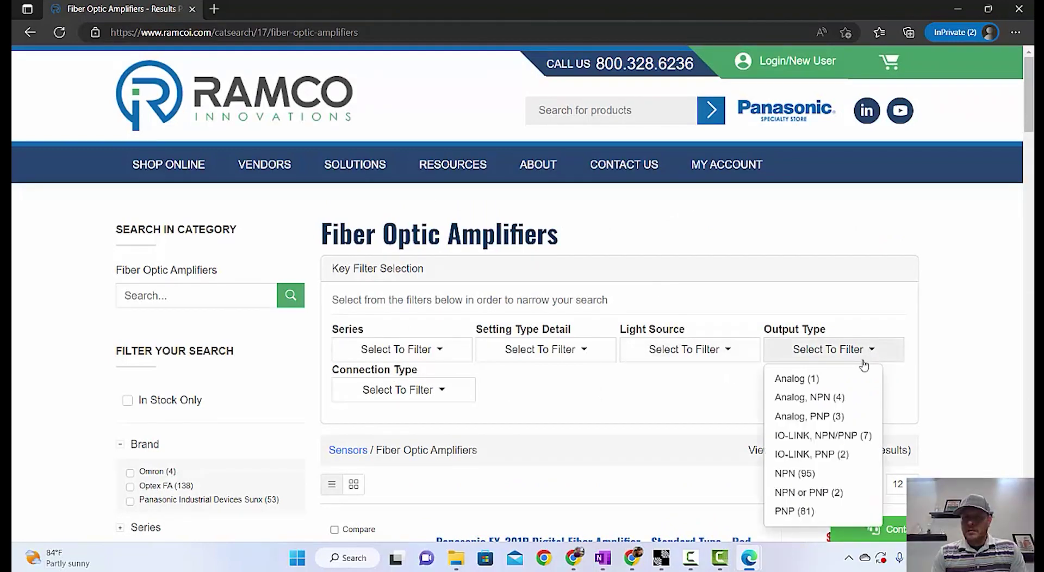
pyautogui.click(835, 436)
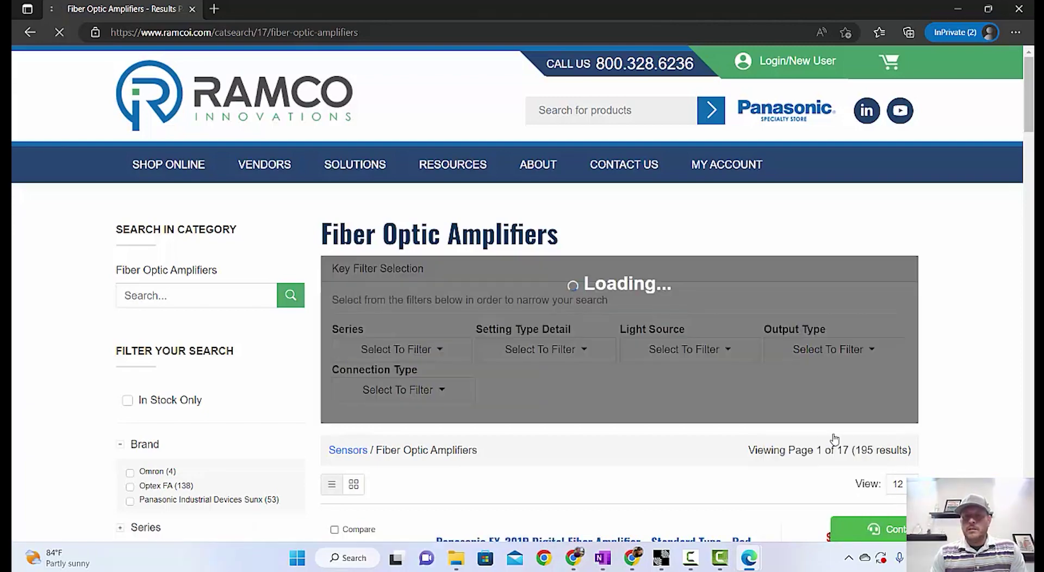
pyautogui.scroll(-4, 592, 412)
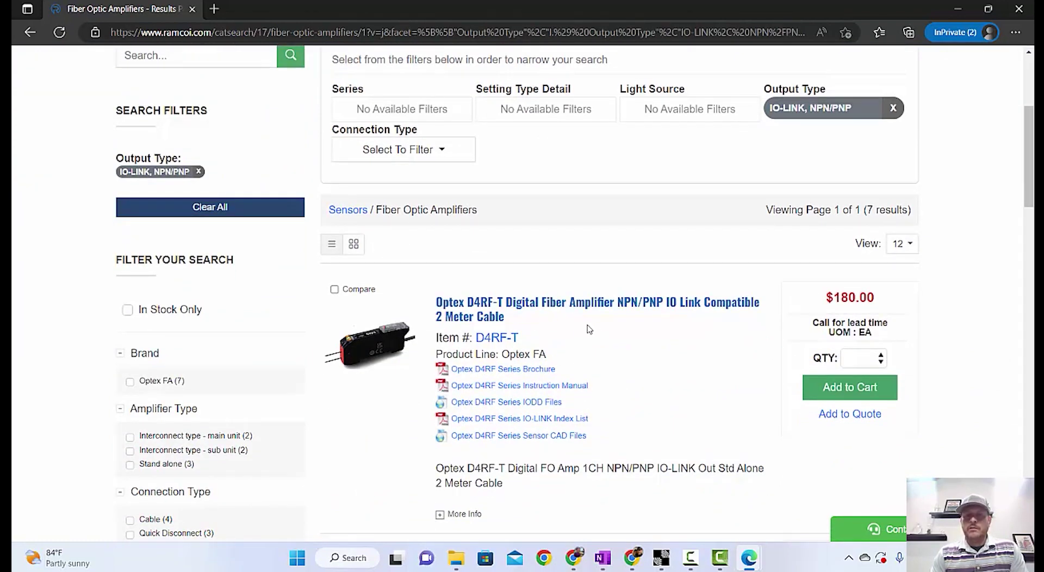
pyautogui.scroll(-2, 627, 348)
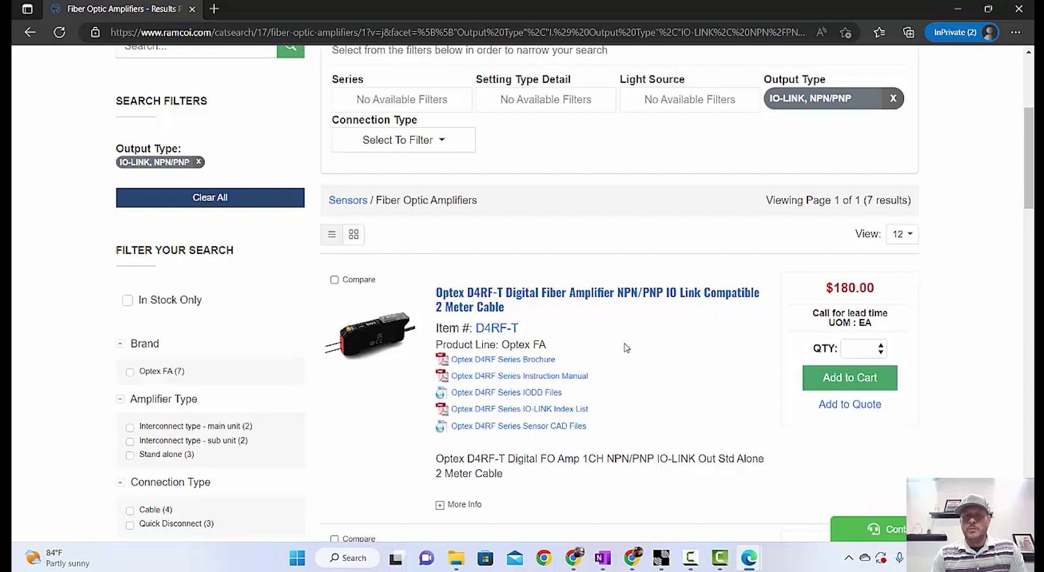
pyautogui.scroll(-2, 625, 348)
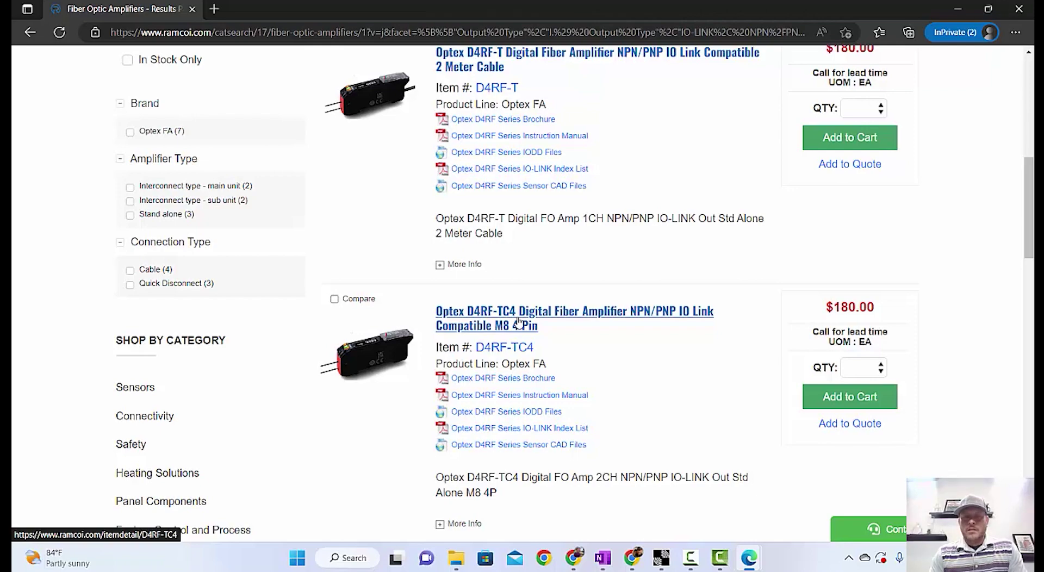
# Step: Open the Optex D4RF-TC4 page, add the $180.00 amplifier to the cart, and continue shopping
pyautogui.click(518, 322)
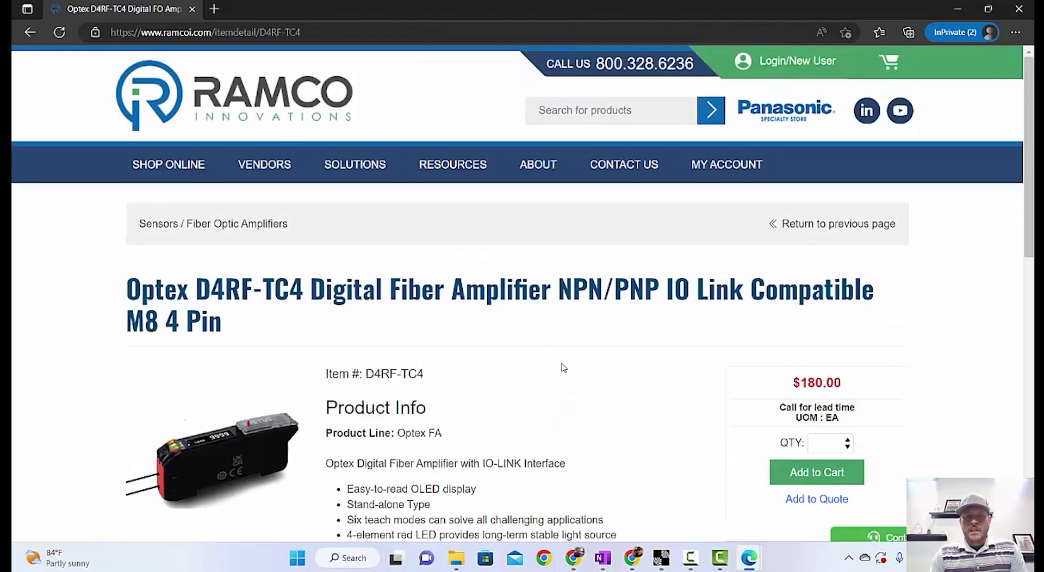
pyautogui.scroll(-1, 593, 391)
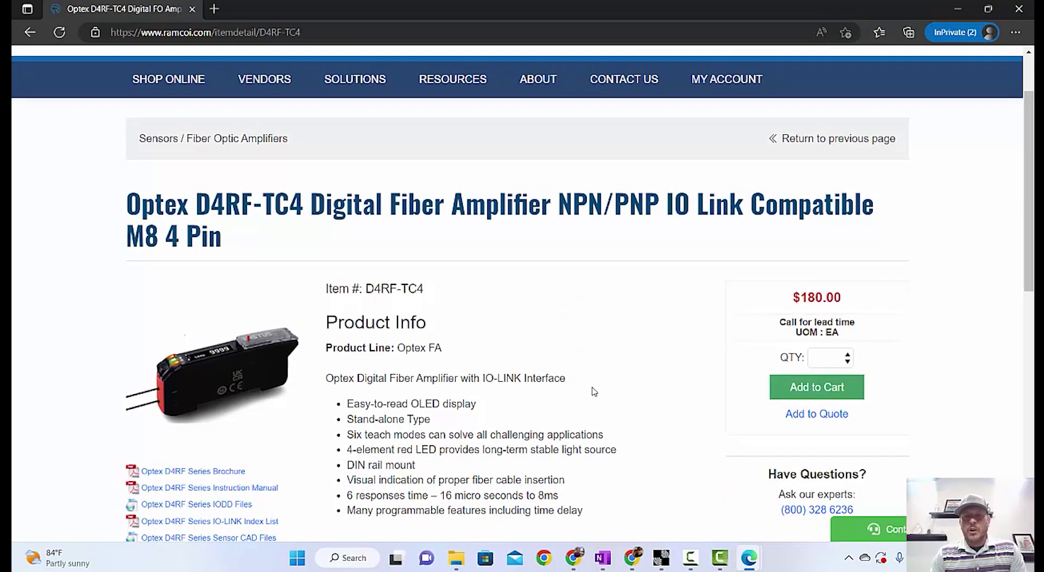
pyautogui.scroll(-1, 595, 392)
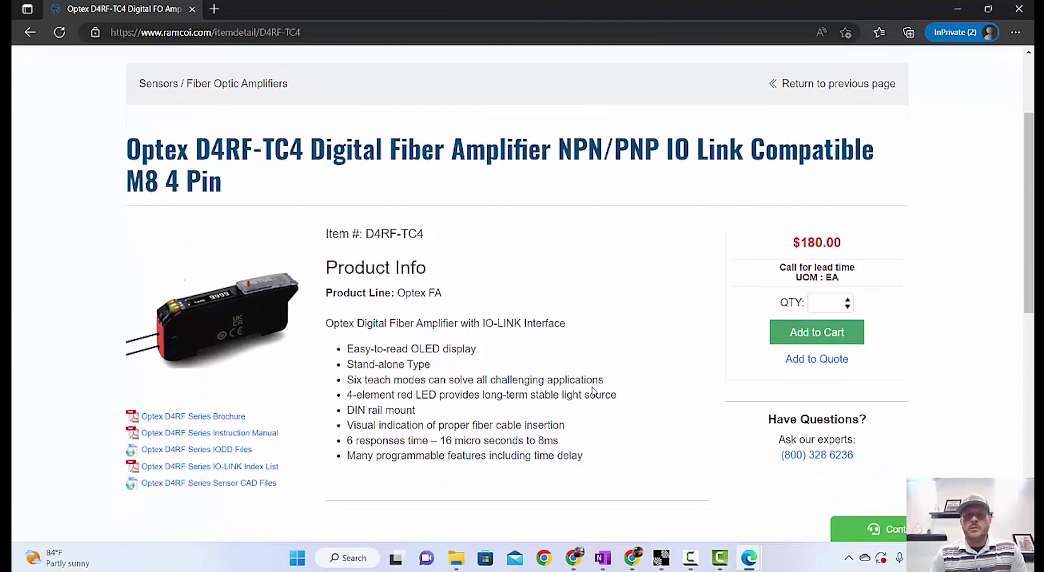
pyautogui.scroll(-1, 655, 343)
pyautogui.click(808, 315)
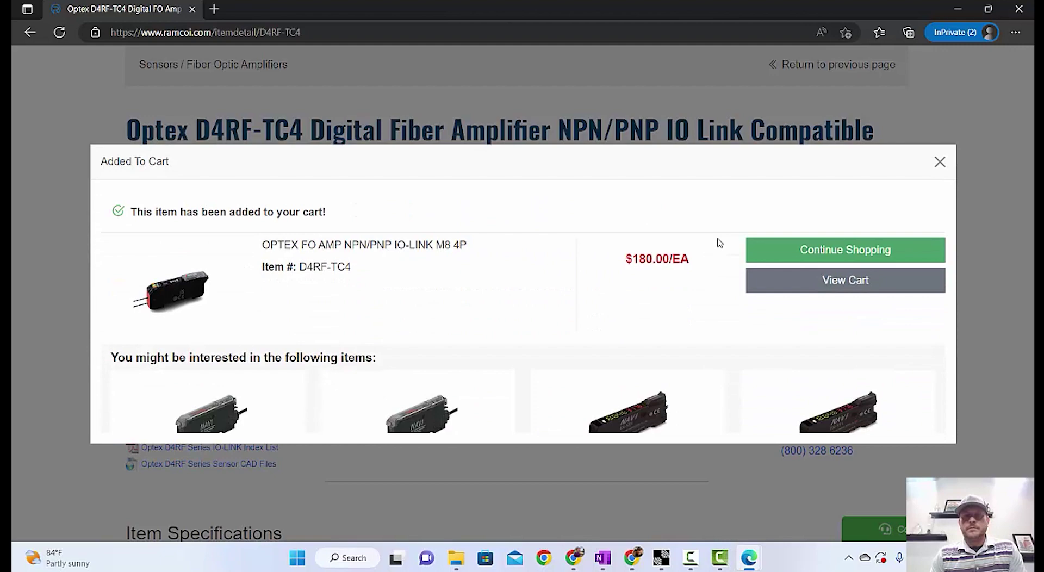
pyautogui.click(857, 173)
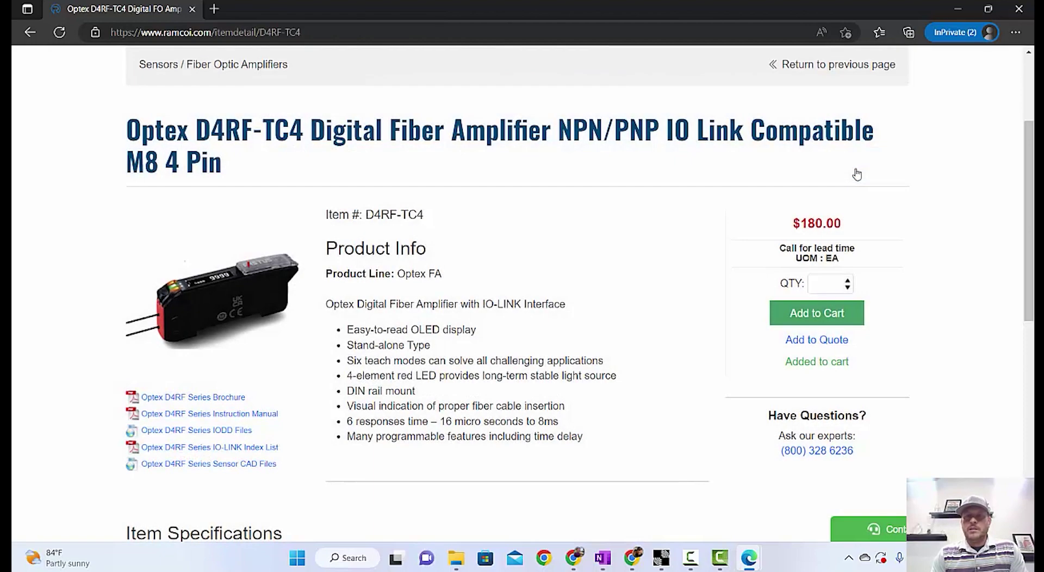
pyautogui.scroll(3, 456, 212)
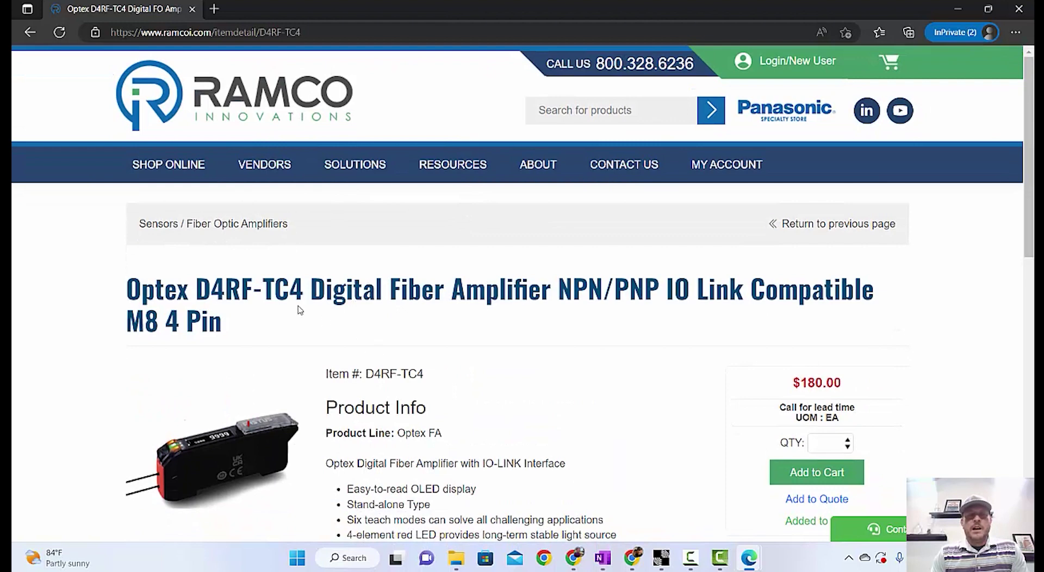
# Step: Open the Banner vendor products page from the Vendors menu
pyautogui.moveTo(172, 172)
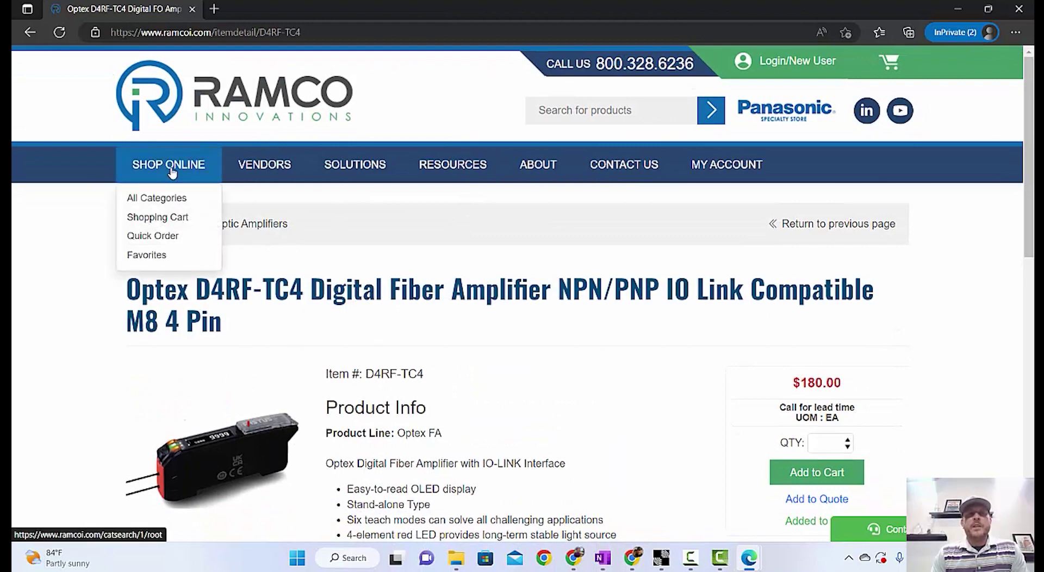
pyautogui.moveTo(251, 172)
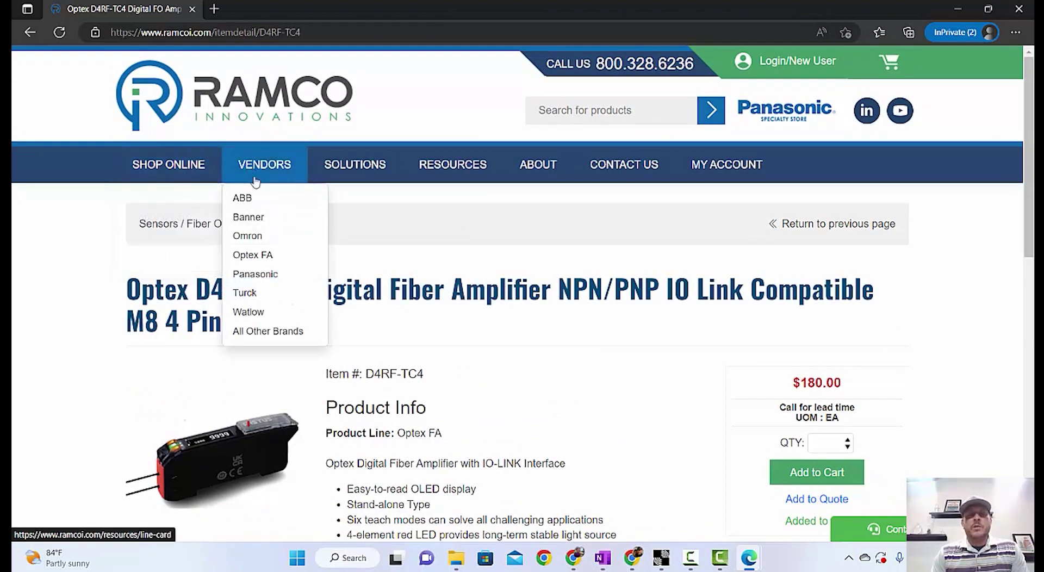
pyautogui.click(261, 218)
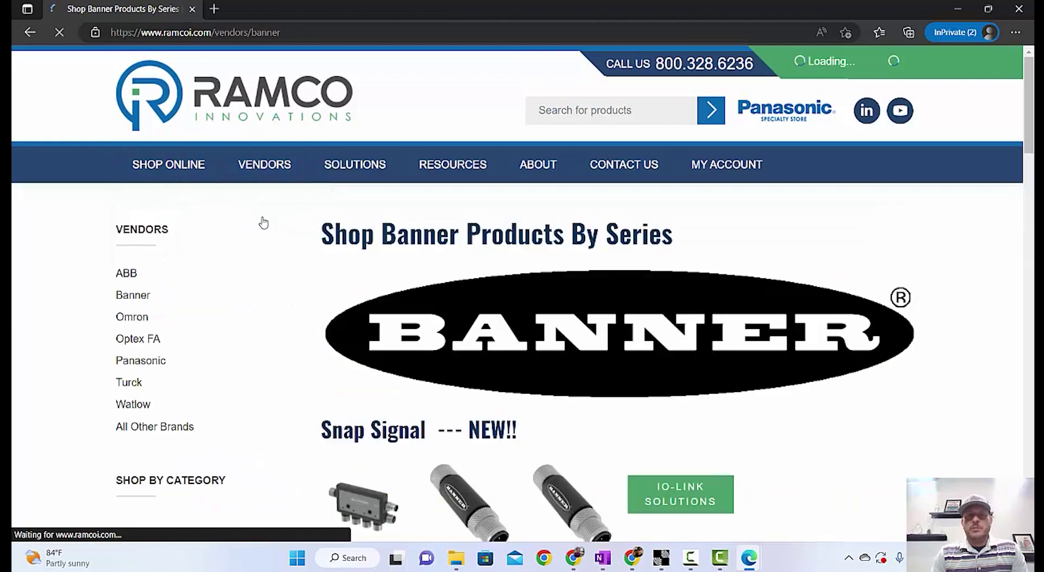
pyautogui.scroll(-4, 389, 310)
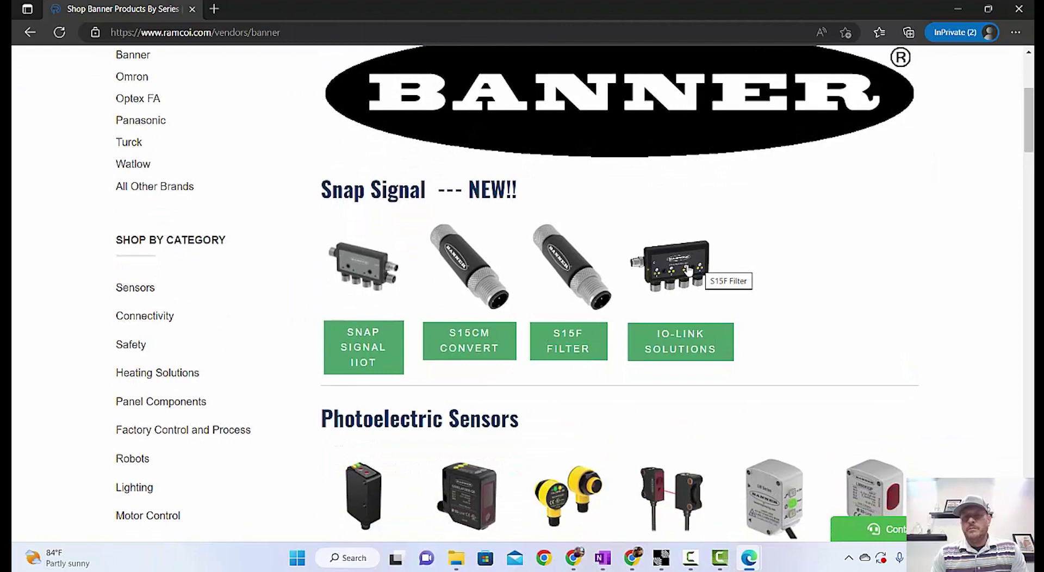
# Step: Open Banner's IO-Link Solutions page and find the DXMR90-4K listing at $546.25
pyautogui.click(688, 270)
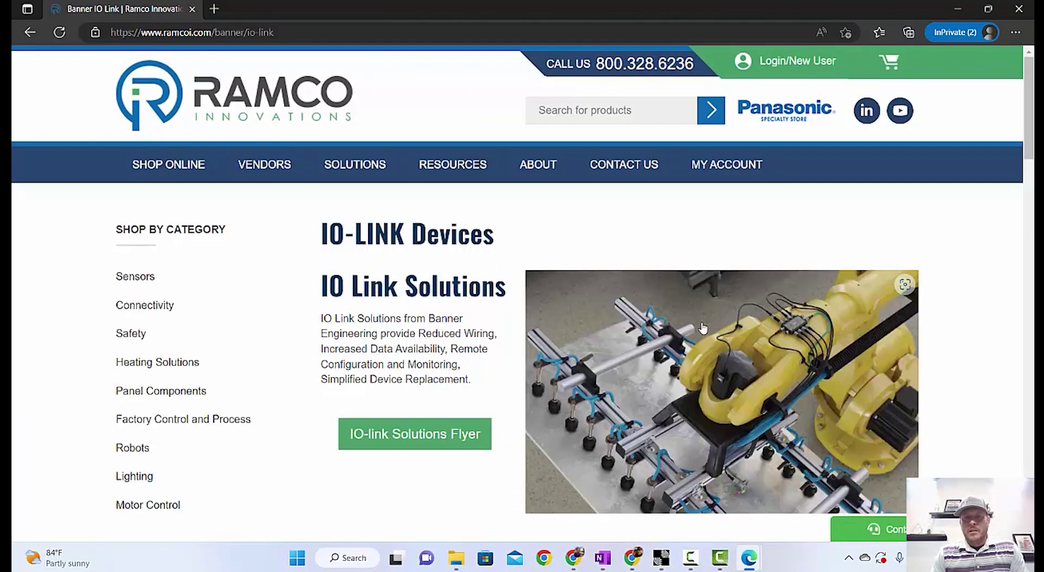
pyautogui.scroll(-1, 703, 328)
pyautogui.scroll(-5, 703, 328)
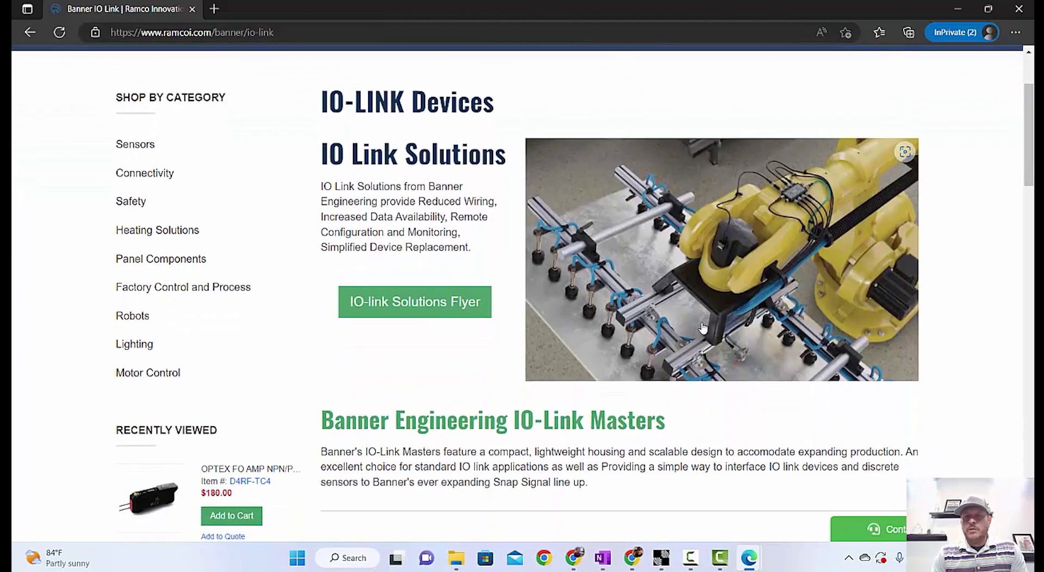
pyautogui.scroll(-4, 702, 328)
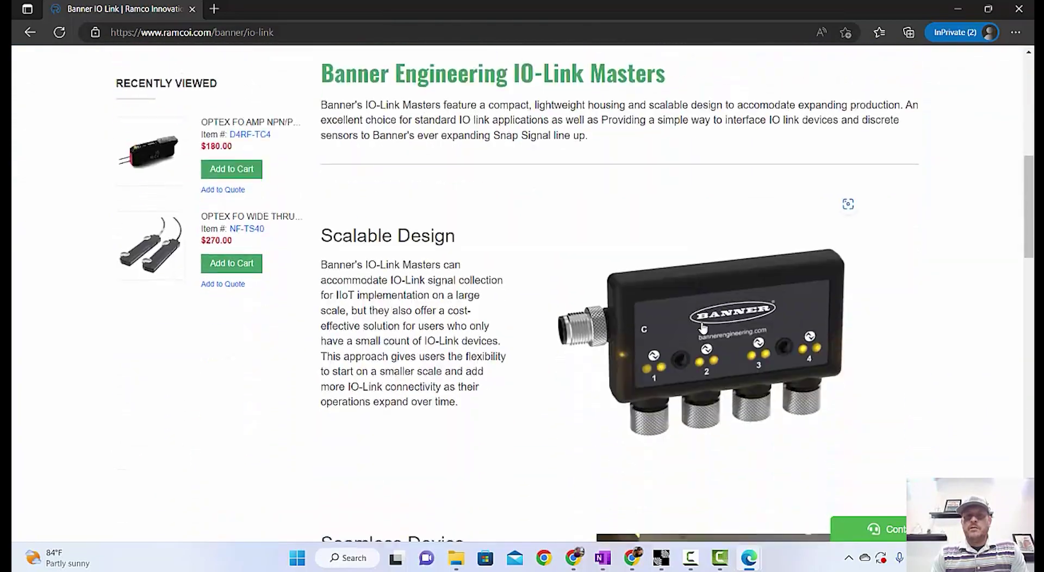
pyautogui.scroll(-7, 702, 328)
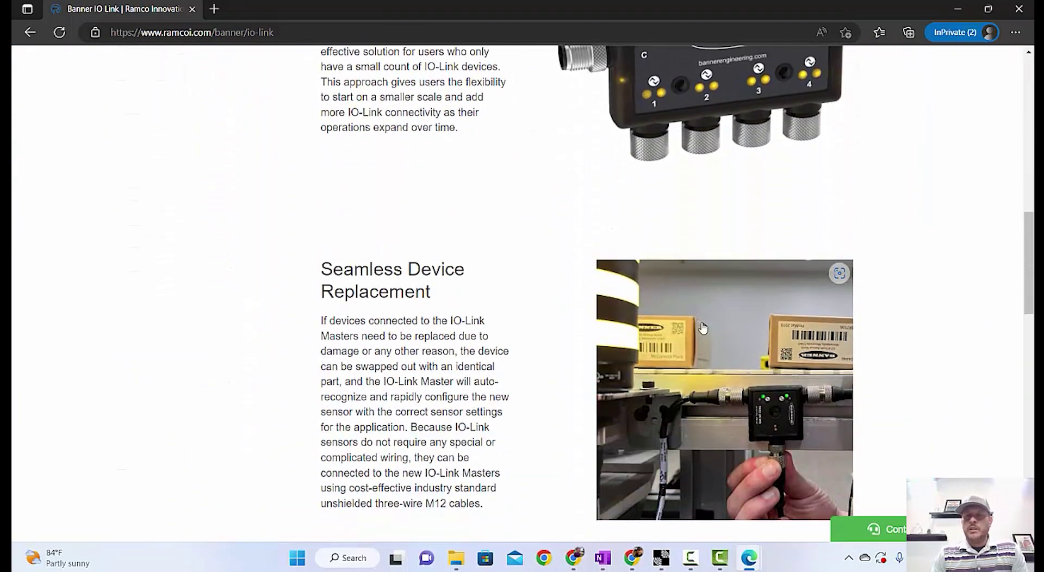
pyautogui.scroll(-5, 703, 328)
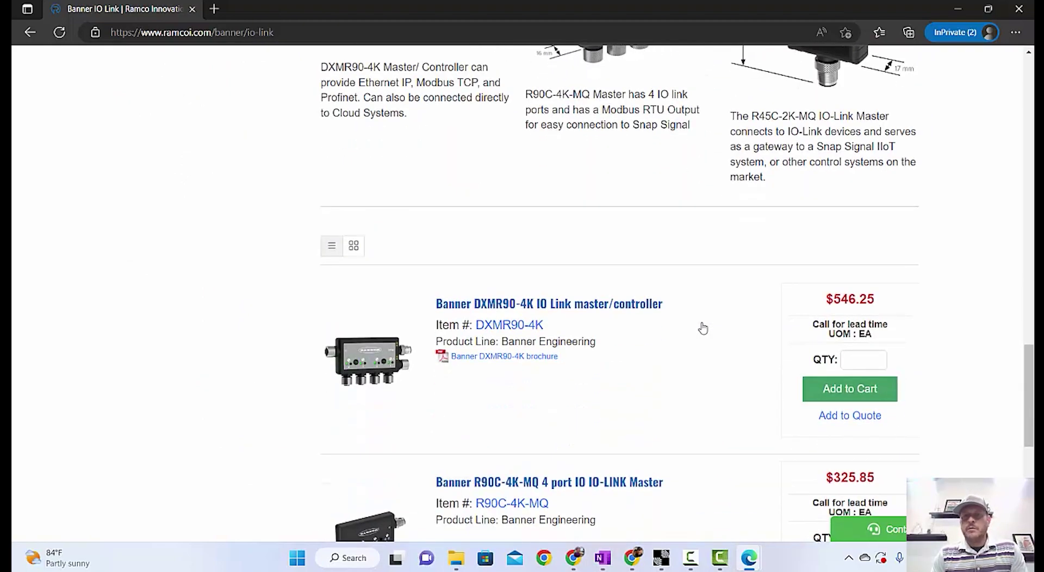
pyautogui.scroll(3, 703, 328)
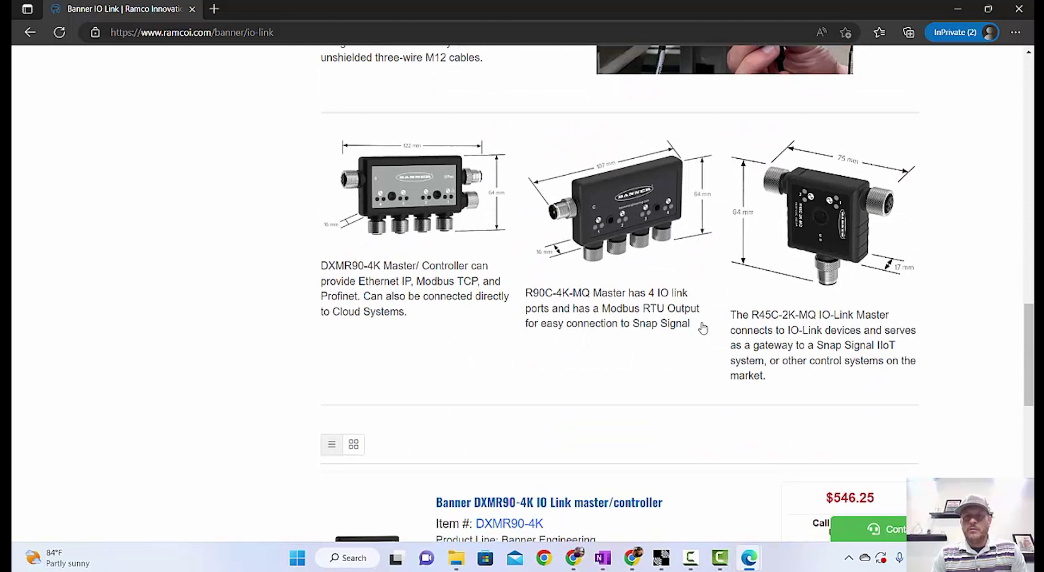
pyautogui.scroll(-4, 703, 328)
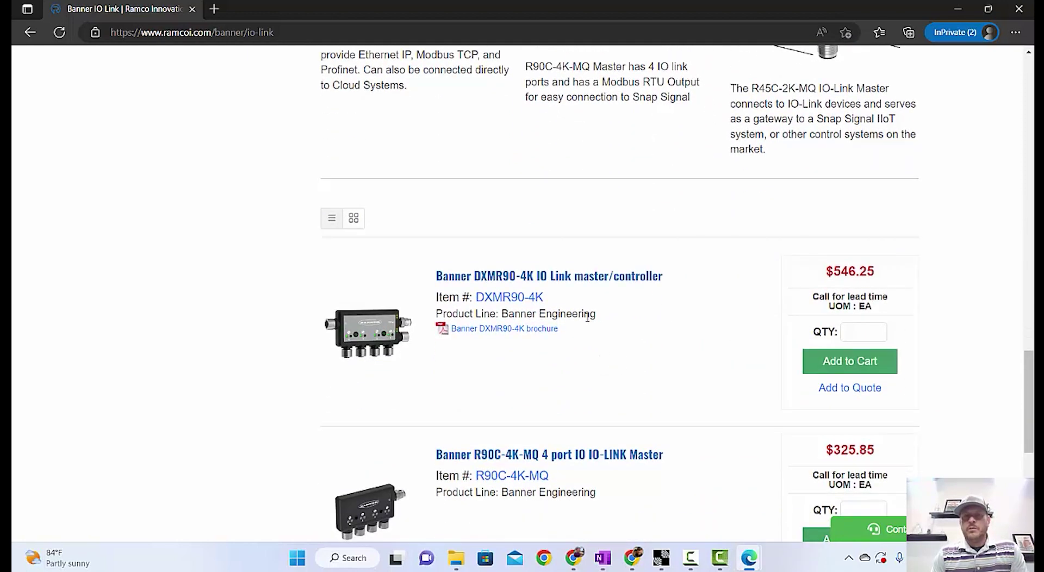
# Step: Open the DXMR90-4K product page and highlight the local control and cloud bullet
pyautogui.click(602, 276)
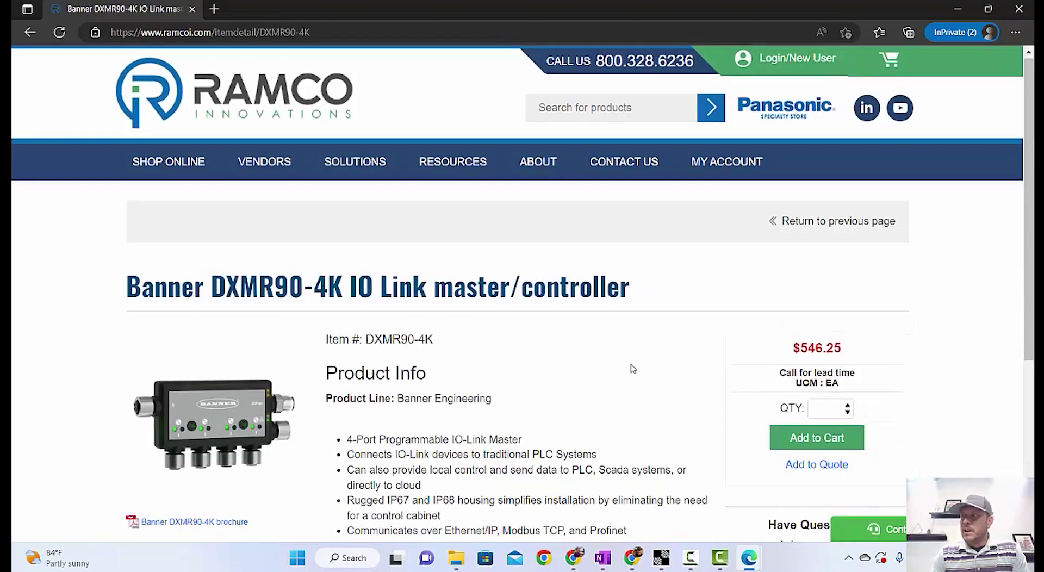
pyautogui.scroll(-2, 633, 369)
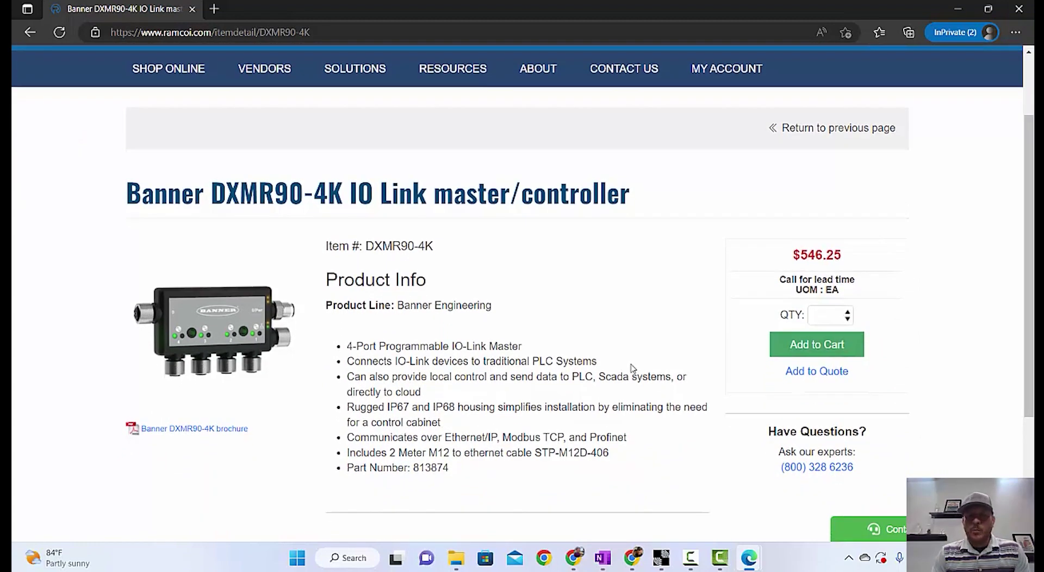
pyautogui.scroll(-1, 632, 369)
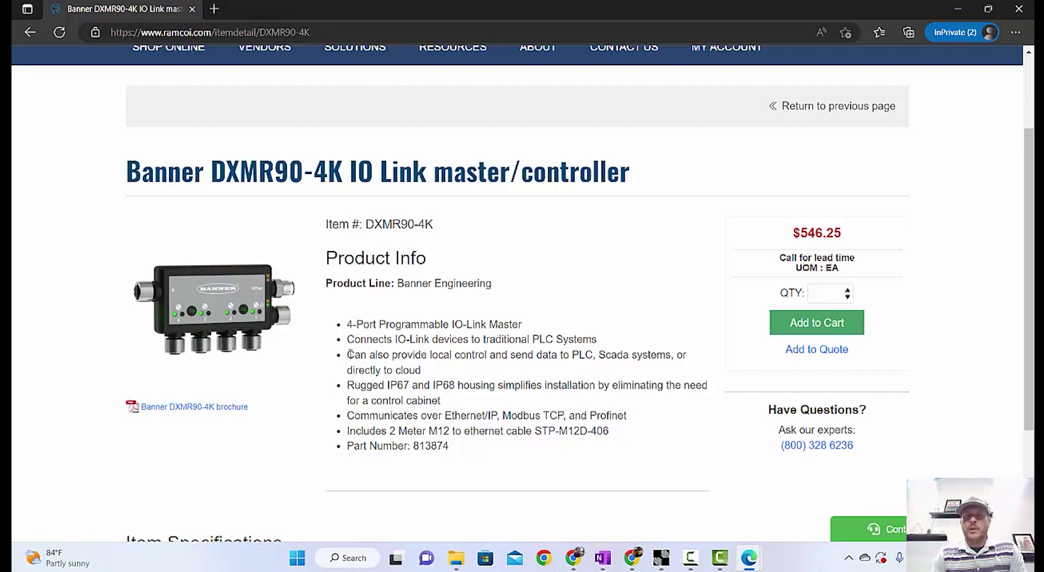
pyautogui.moveTo(349, 354); pyautogui.dragTo(600, 373)
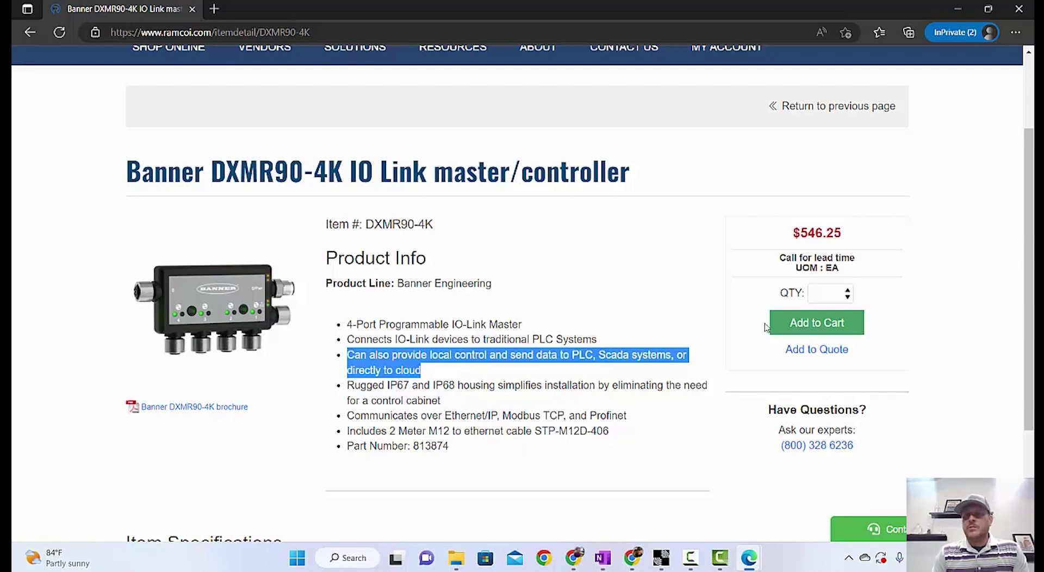
# Step: Add the DXMR90-4K ($546.25) to the cart and continue shopping
pyautogui.click(795, 325)
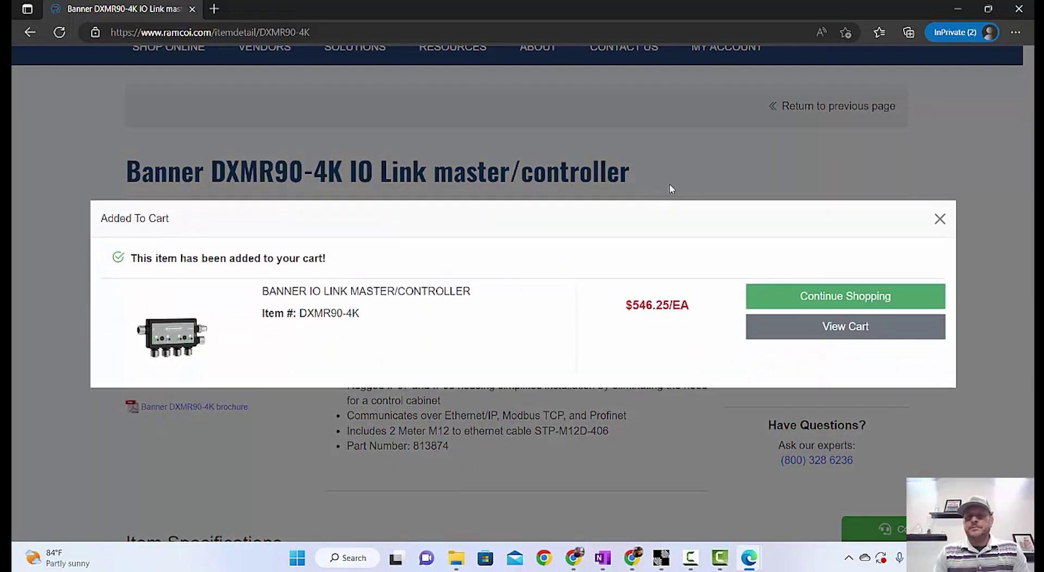
pyautogui.click(811, 292)
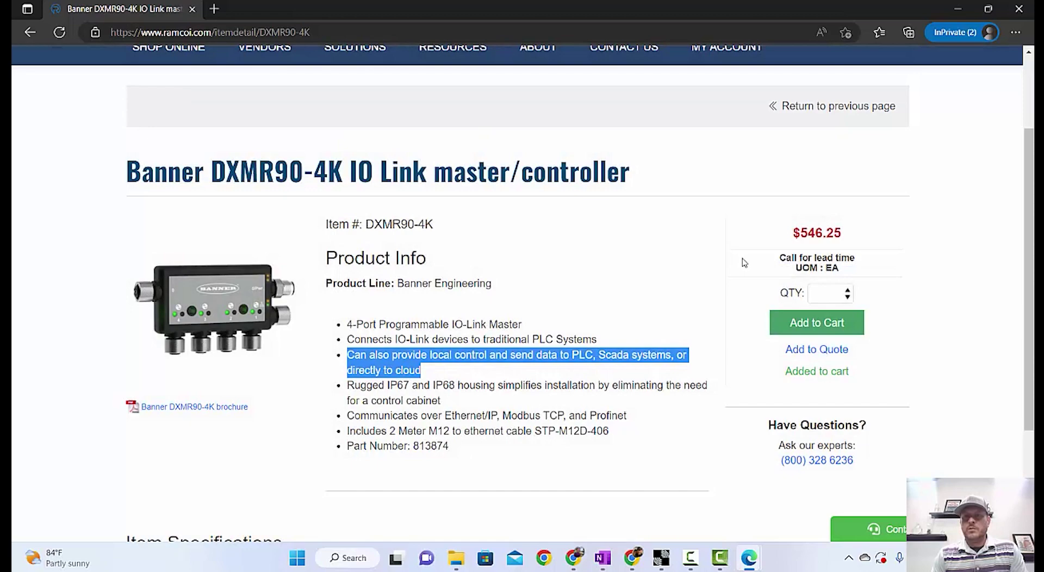
pyautogui.scroll(2, 641, 240)
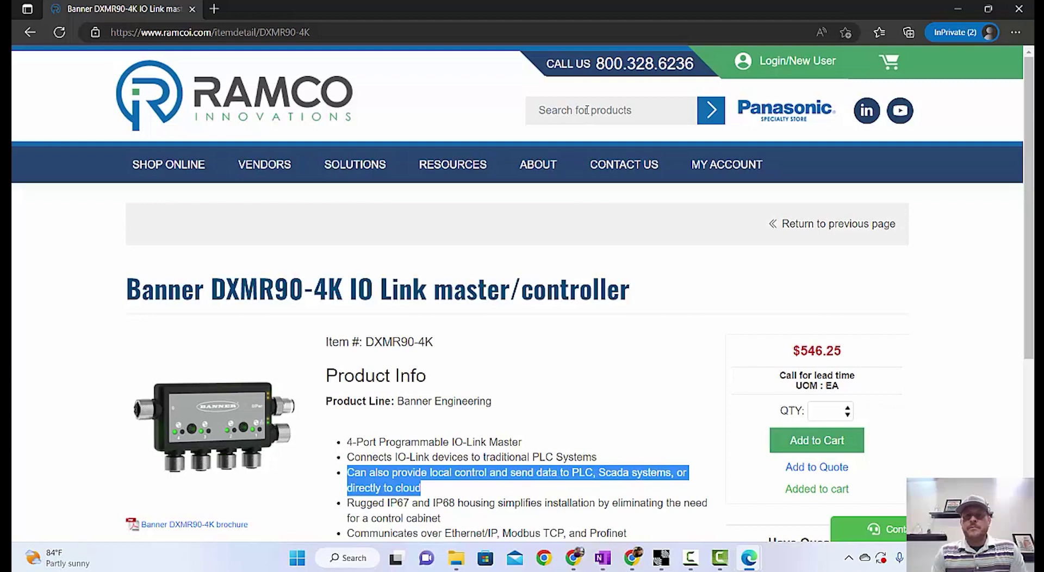
# Step: Search 'K50ptc', pick K50PTCD4KQ, and open the K50 Pro Compact Touch w IO-Link page
pyautogui.click(587, 110)
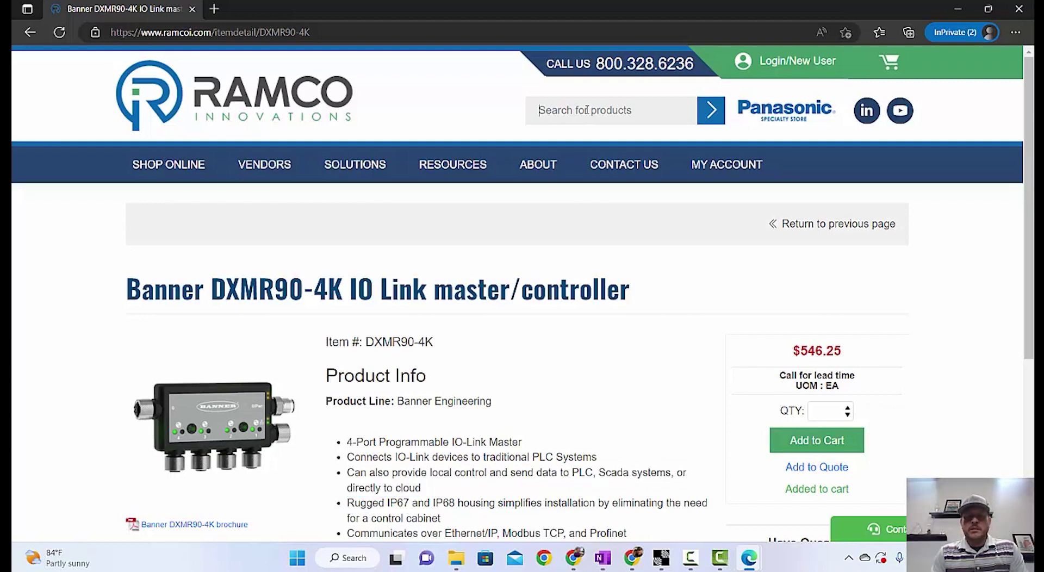
pyautogui.write('K%')
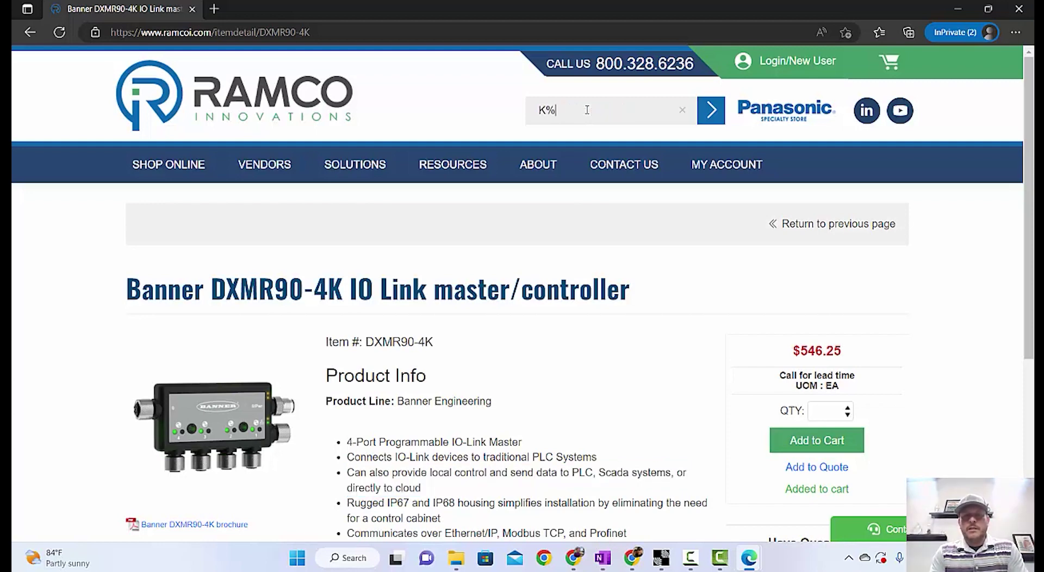
pyautogui.press('BackSpace')
pyautogui.press('BackSpace')
pyautogui.write('50ptc')
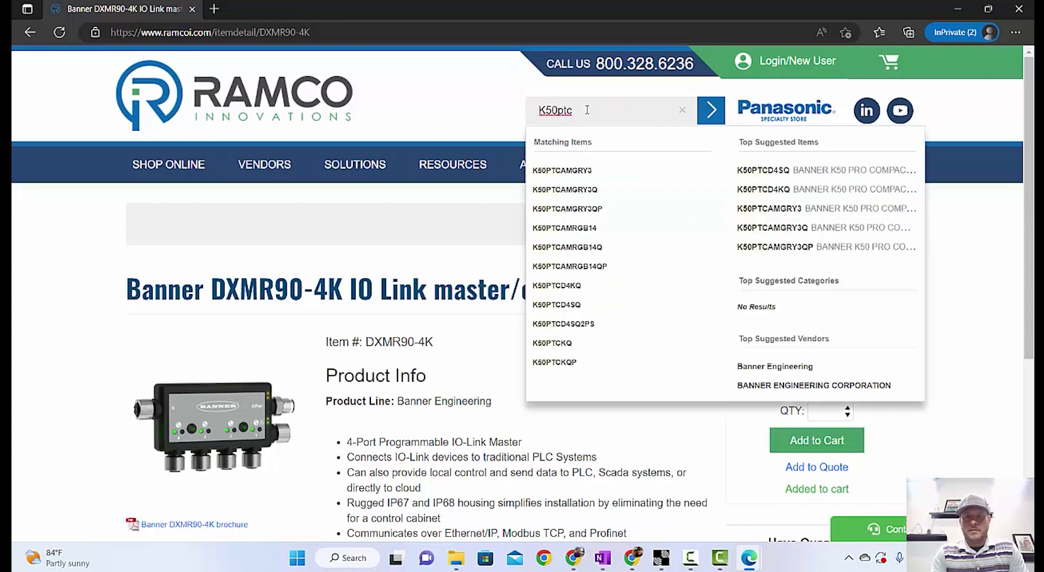
pyautogui.click(556, 285)
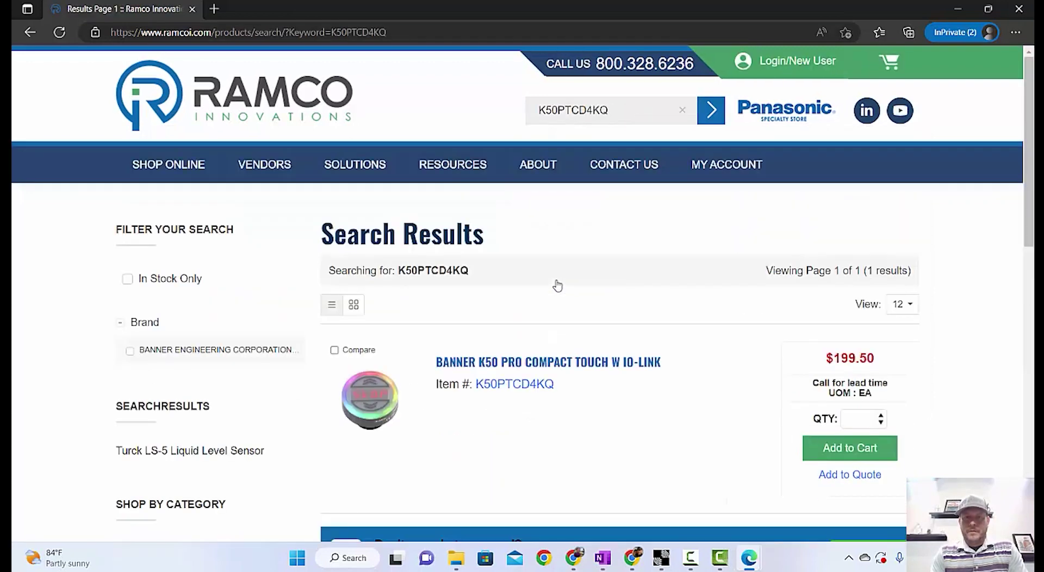
pyautogui.click(569, 367)
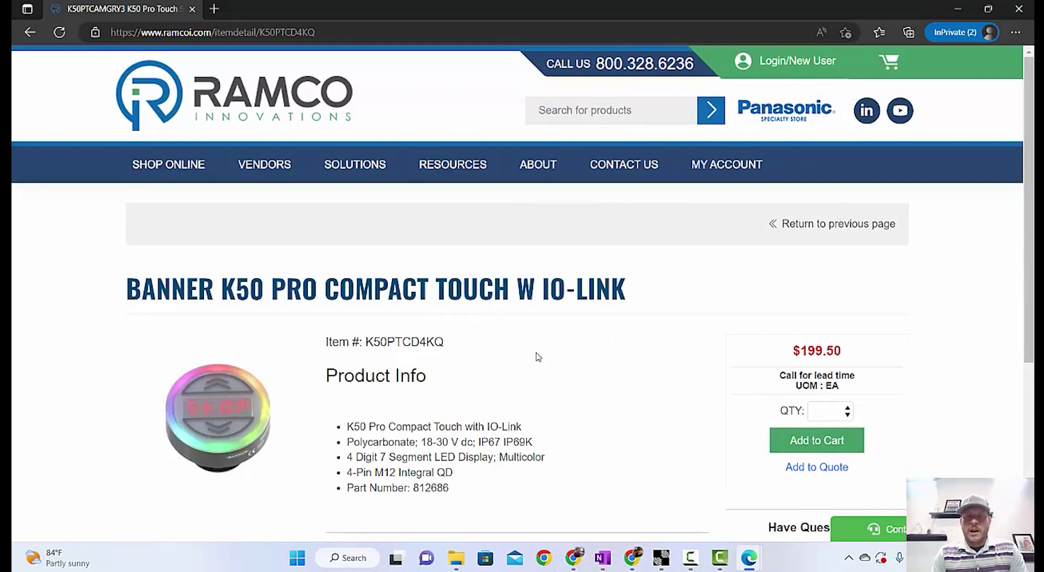
# Step: Add the K50PTCD4KQ ($199.50) to the cart and continue shopping
pyautogui.scroll(-1, 536, 356)
pyautogui.scroll(-1, 537, 357)
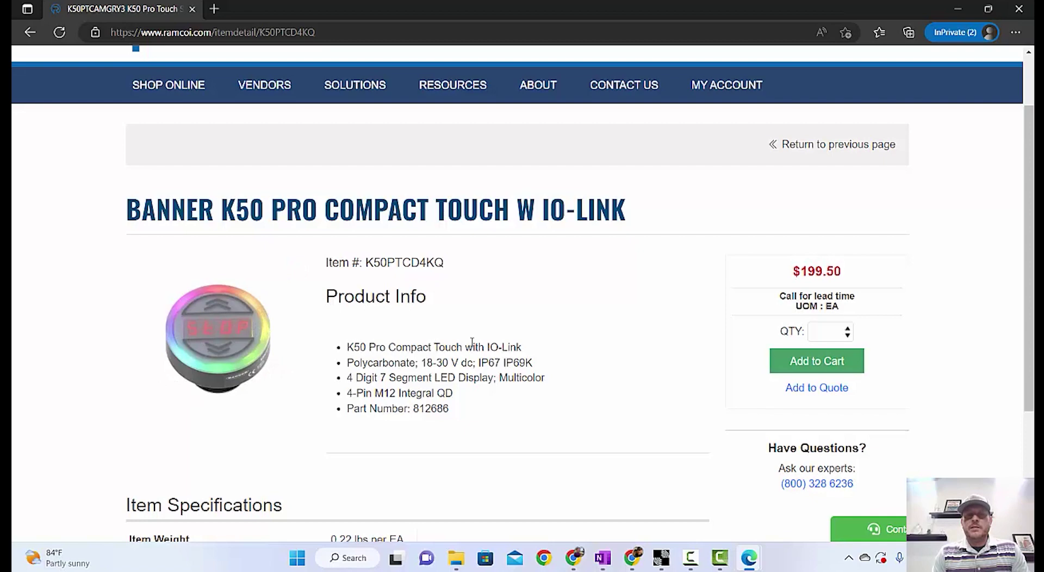
pyautogui.scroll(-1, 512, 337)
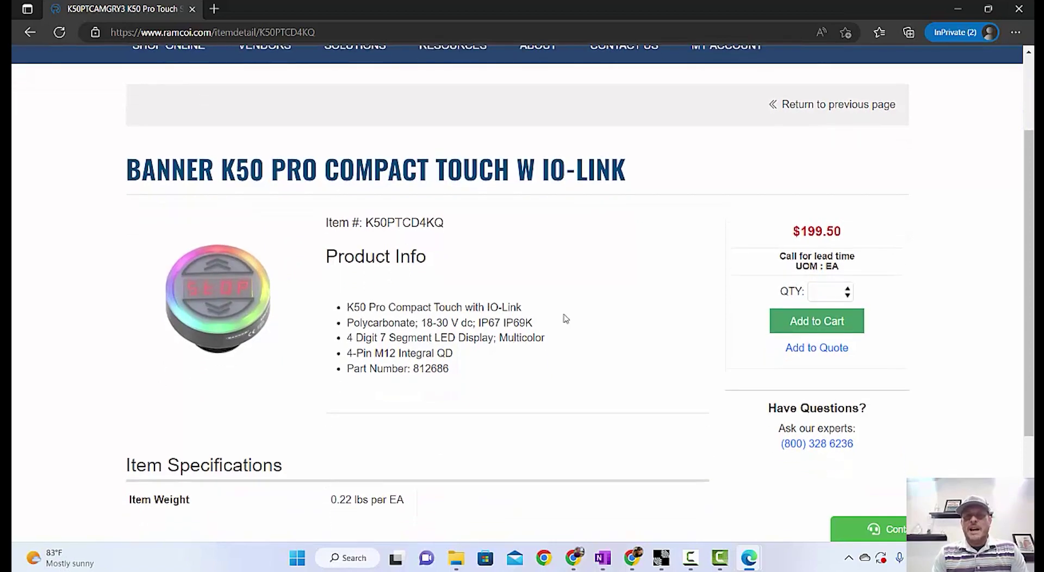
pyautogui.click(794, 325)
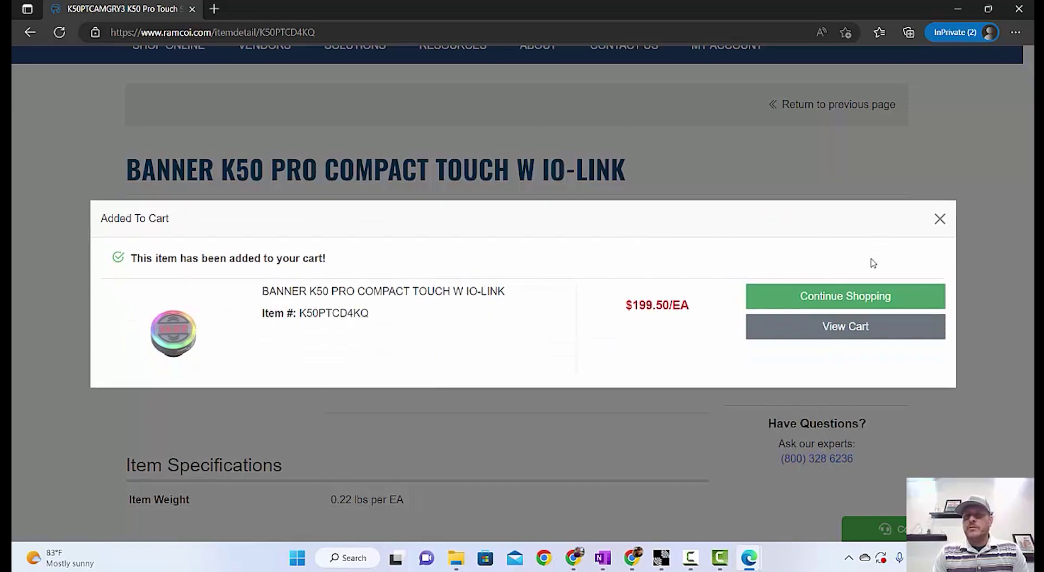
pyautogui.click(873, 302)
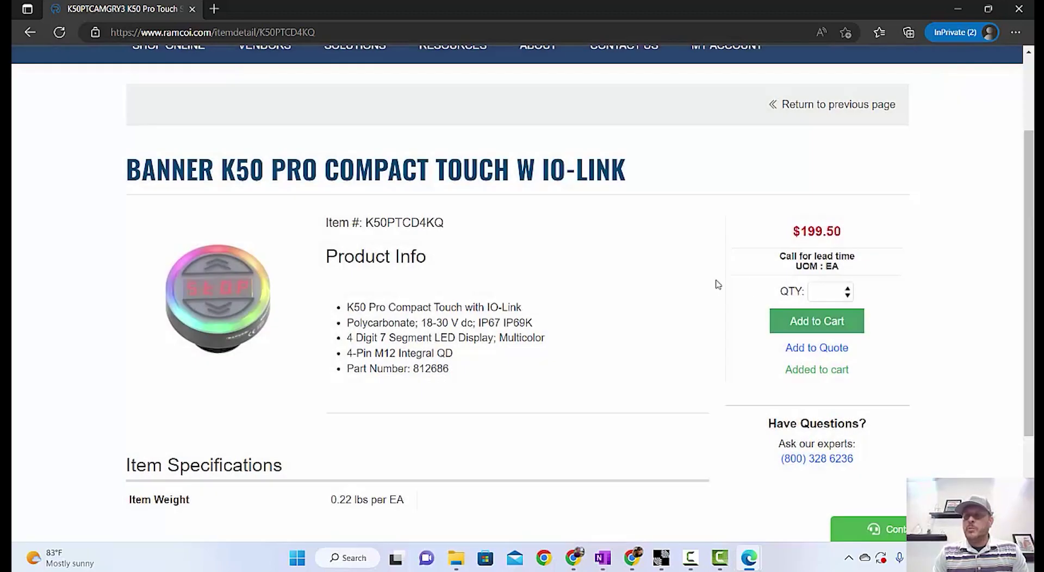
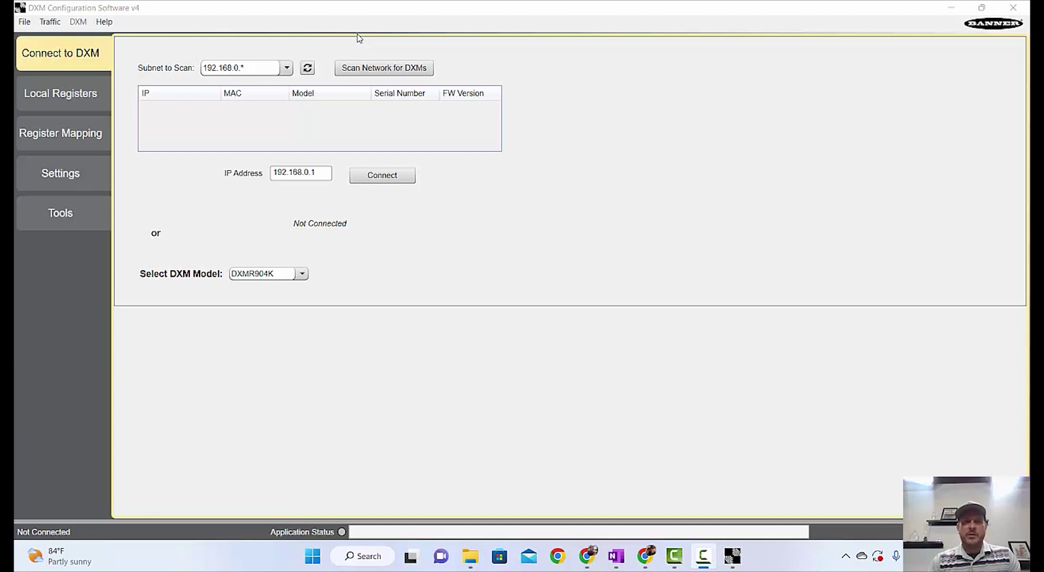
# Step: Scan the 192.168.0.* subnet and connect to the DXMR904K at 192.168.0.1
pyautogui.click(380, 69)
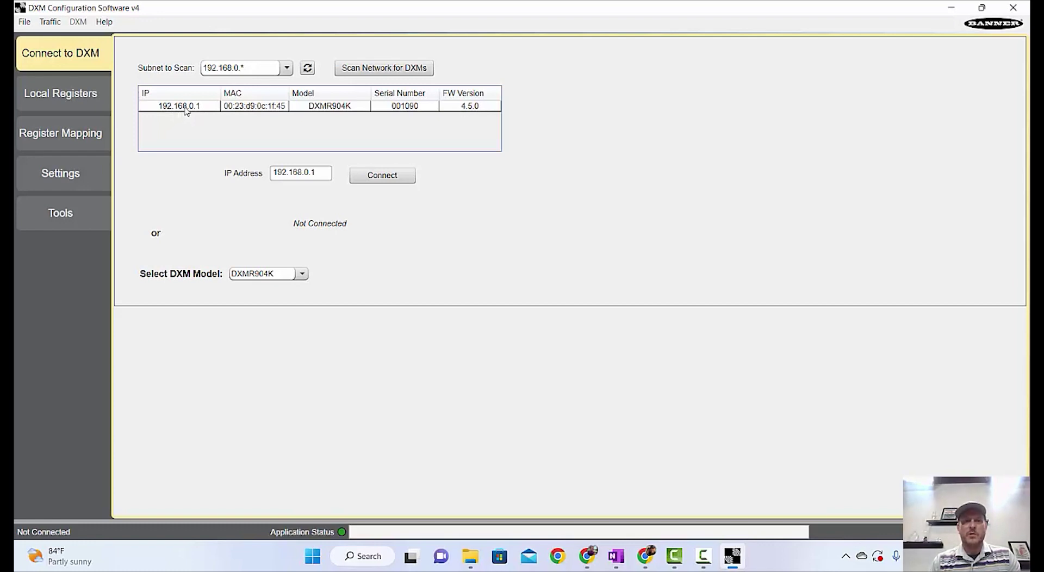
pyautogui.click(392, 177)
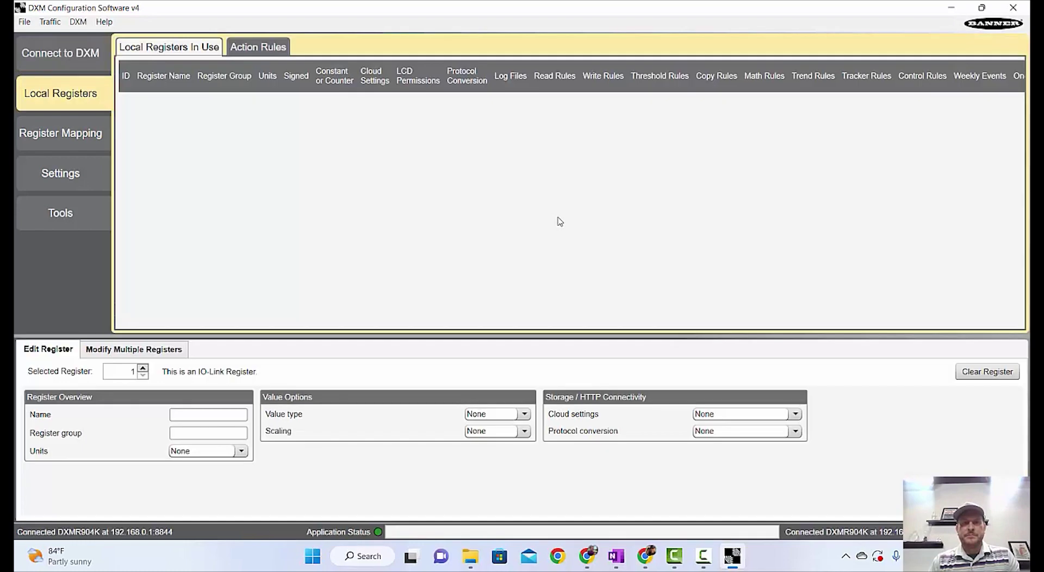
# Step: Get the DXM's configuration, save it as test1111.xml in Downloads, and browse the loaded registers
pyautogui.click(78, 25)
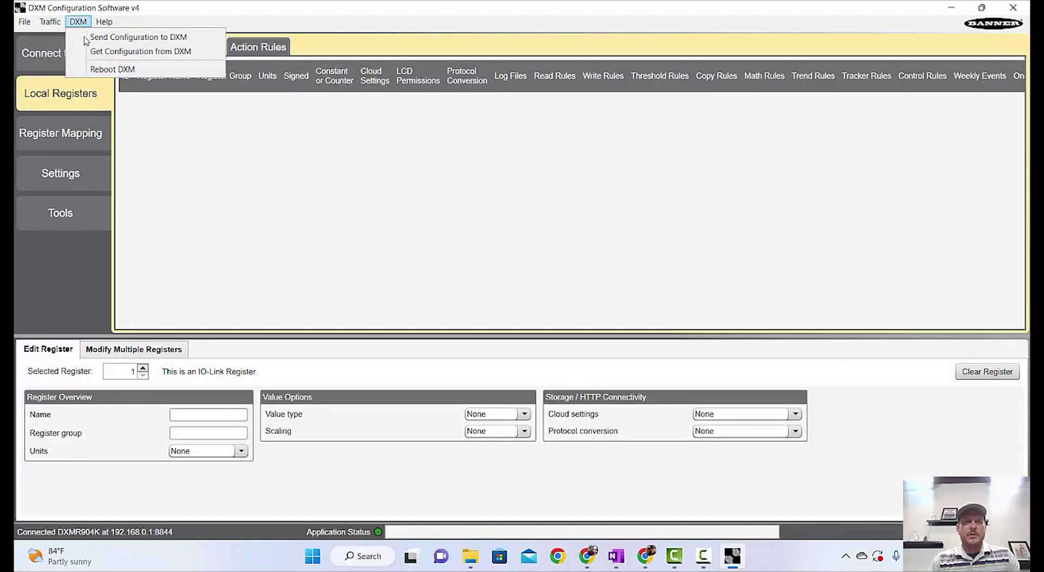
pyautogui.click(100, 52)
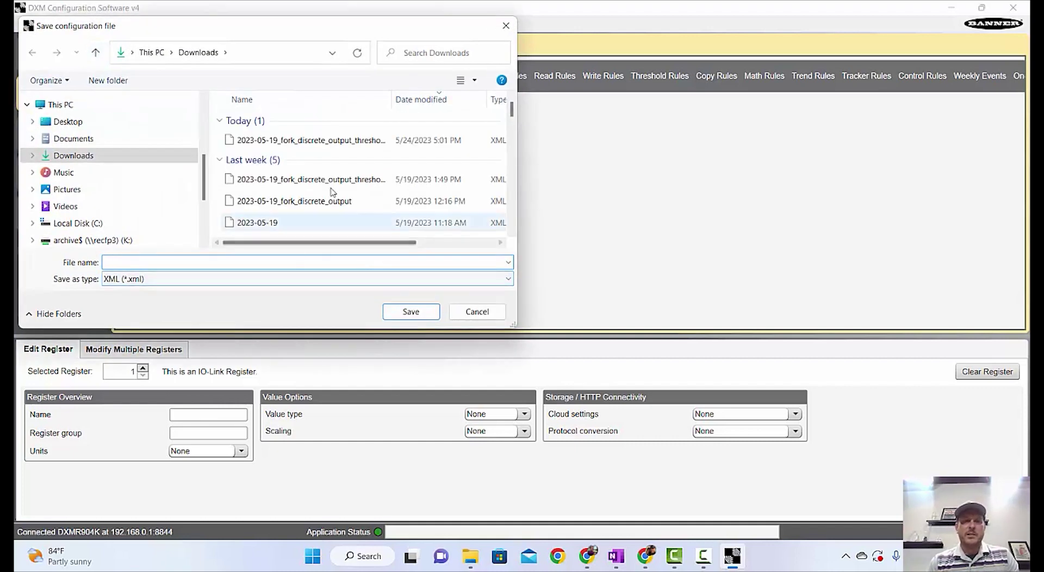
pyautogui.write('test1')
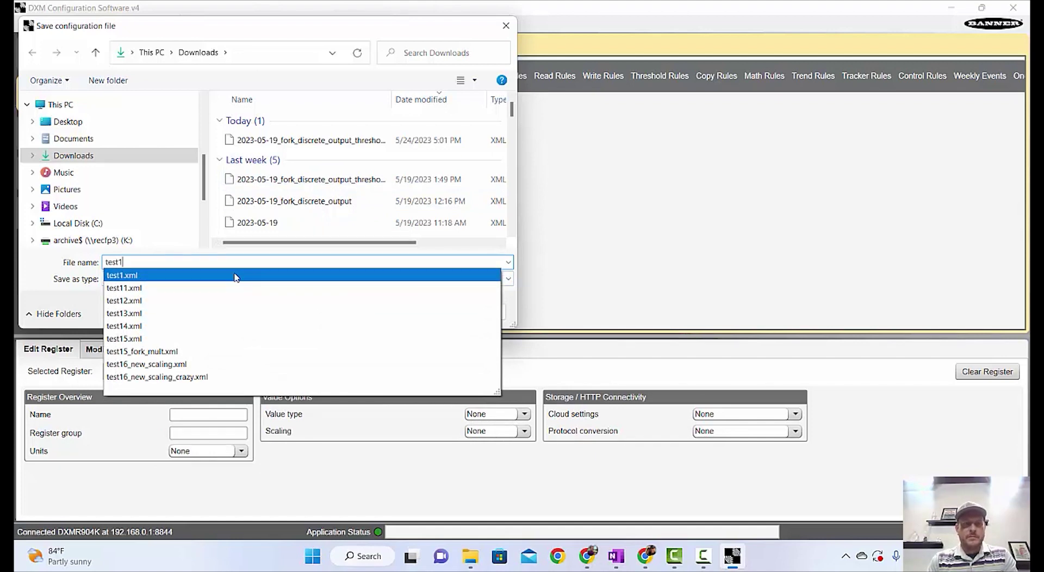
pyautogui.click(235, 277)
pyautogui.click(405, 314)
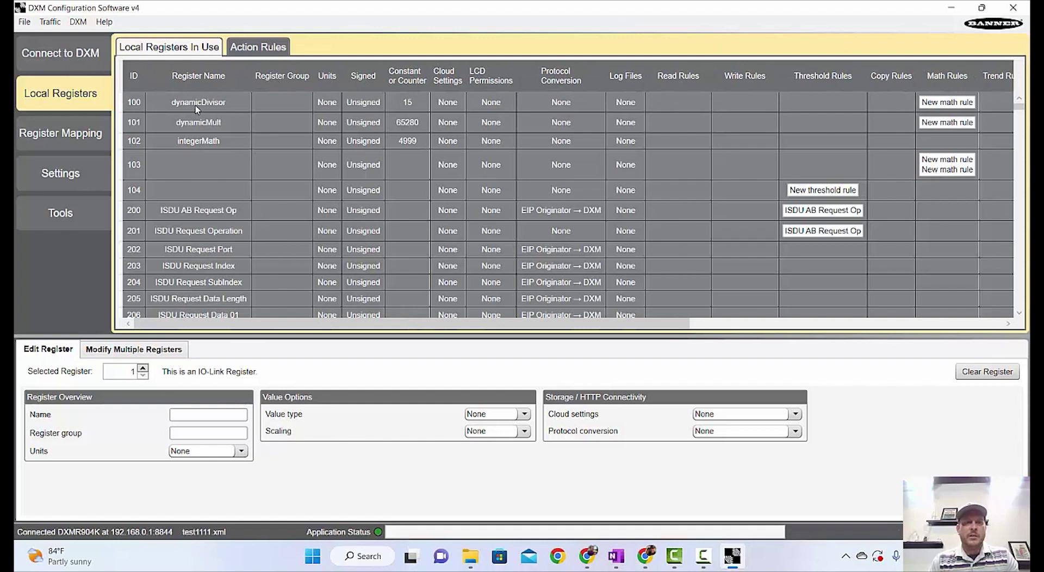
pyautogui.scroll(-1, 248, 201)
pyautogui.scroll(-20, 247, 199)
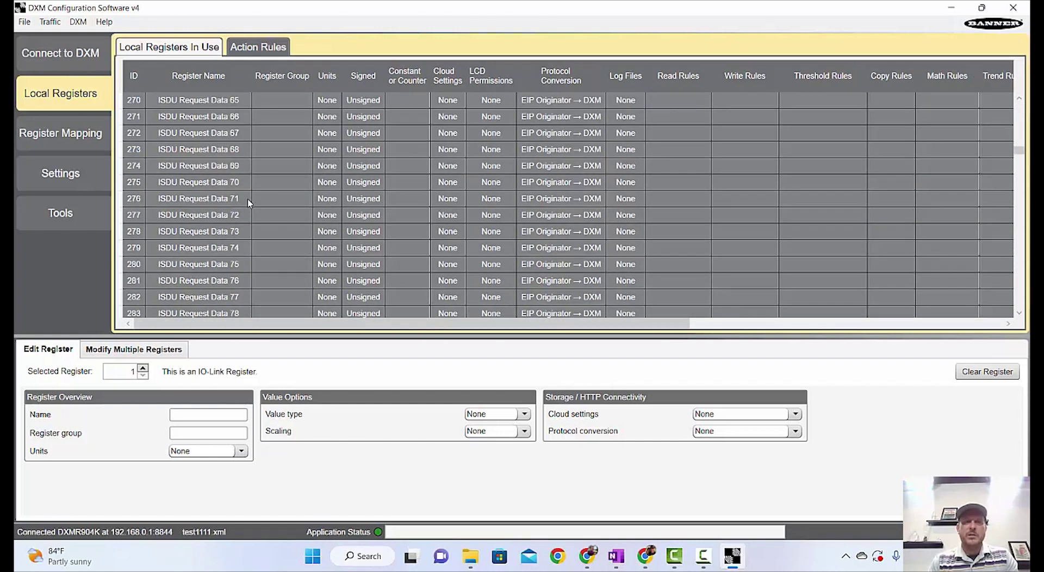
pyautogui.scroll(-1, 247, 198)
pyautogui.scroll(1, 247, 198)
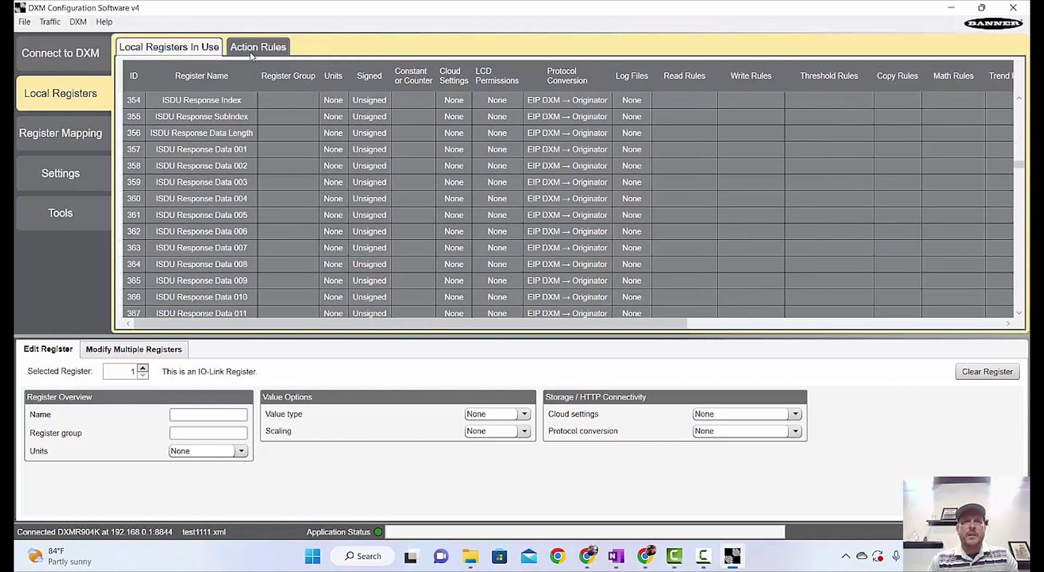
# Step: List the threshold action rules and expand the second and third threshold rules' definitions
pyautogui.click(253, 48)
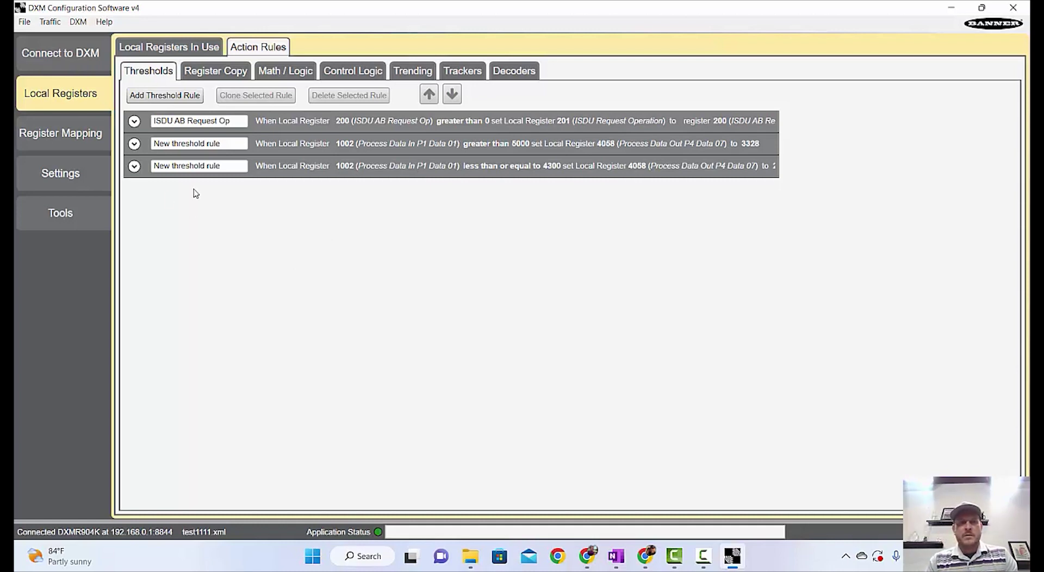
pyautogui.click(135, 143)
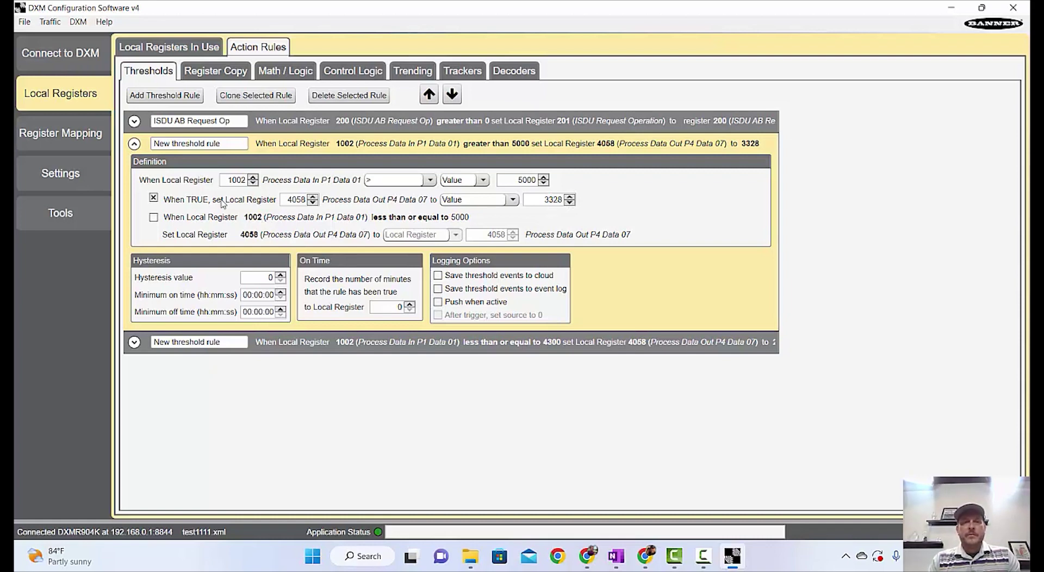
pyautogui.click(135, 343)
pyautogui.scroll(-1, 353, 342)
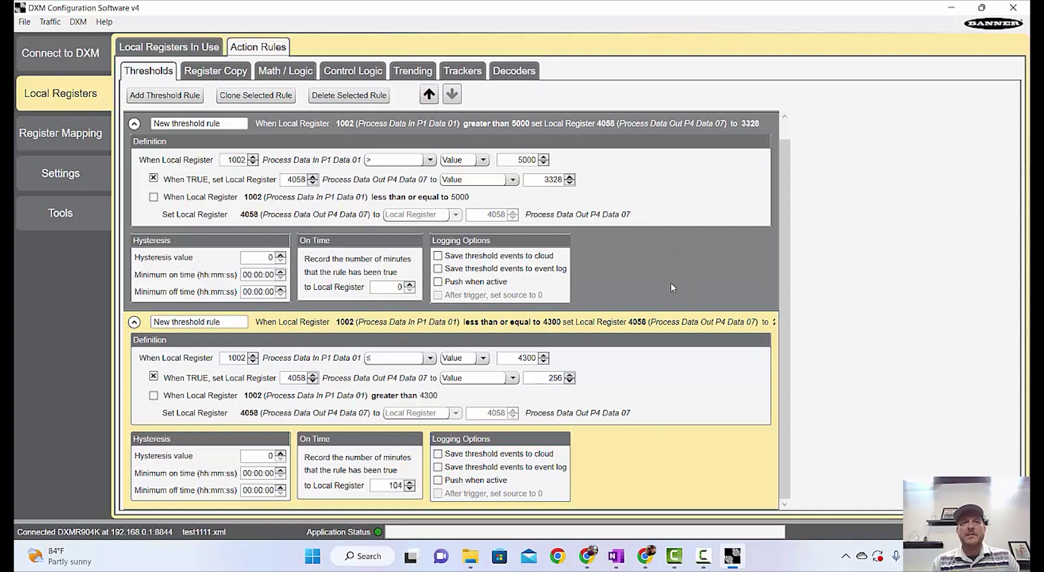
# Step: Show the Register Copy rule copying register 1002 into register 4056
pyautogui.click(226, 73)
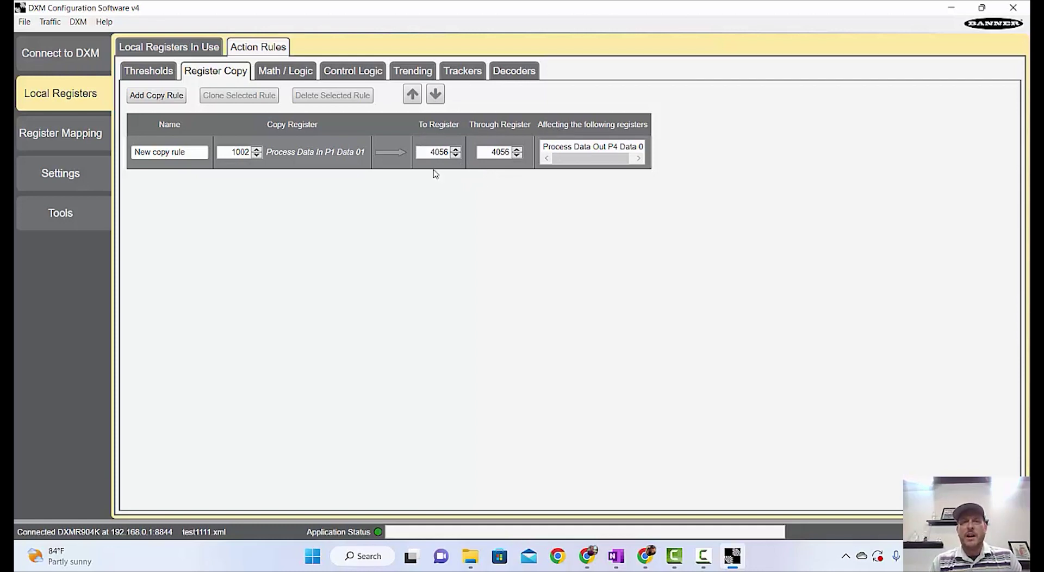
# Step: Review the Math / Logic, Control Logic, Trending and Trackers tabs, then go to Tools Register View
pyautogui.click(288, 77)
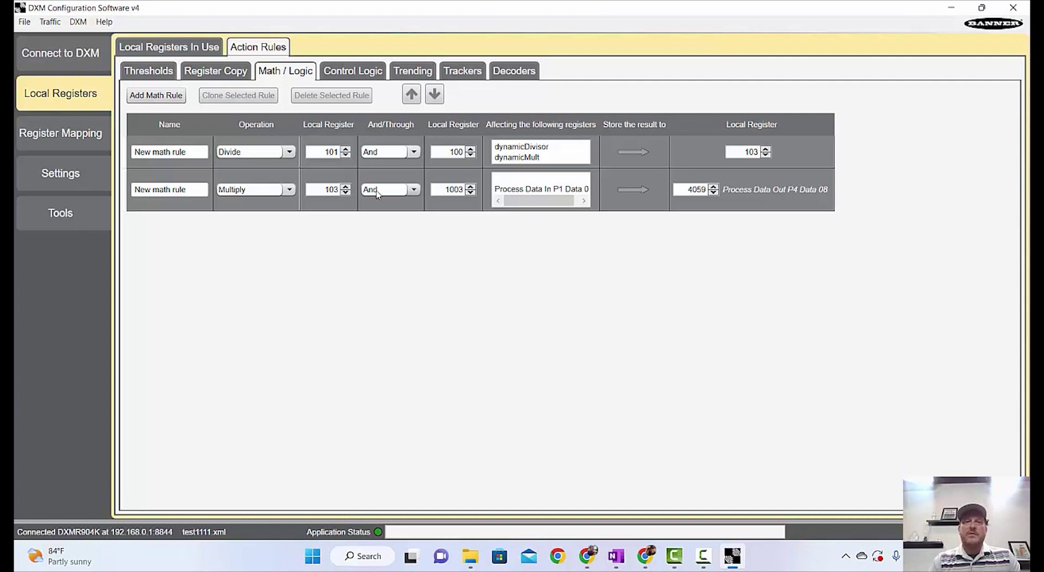
pyautogui.click(356, 76)
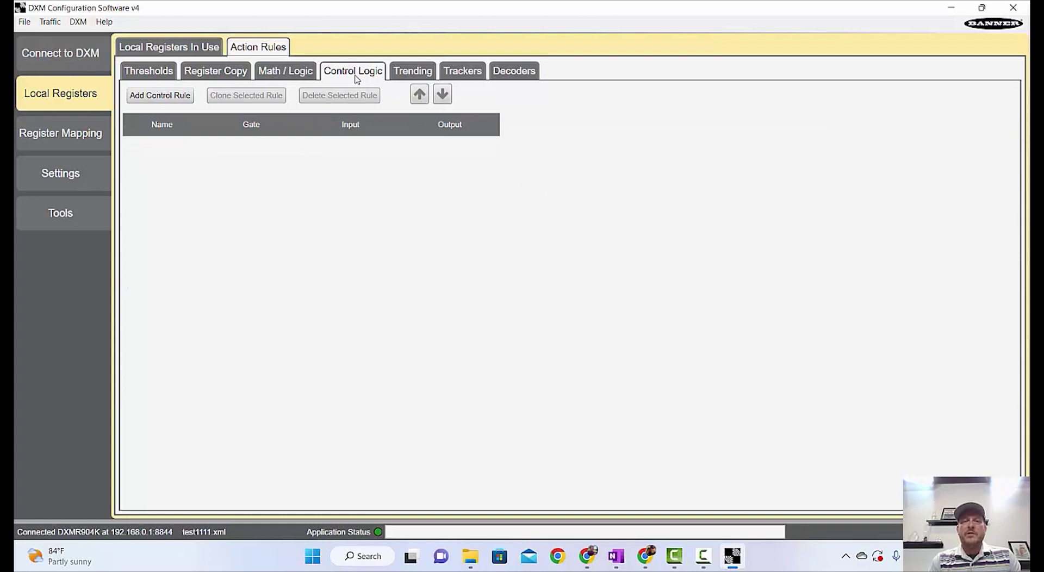
pyautogui.click(408, 74)
pyautogui.click(465, 72)
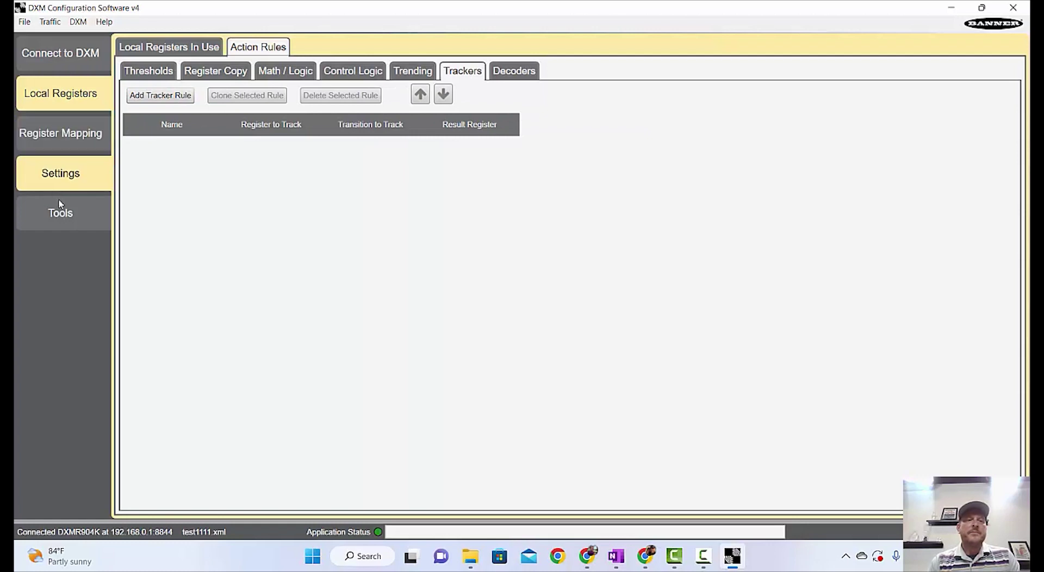
pyautogui.click(105, 219)
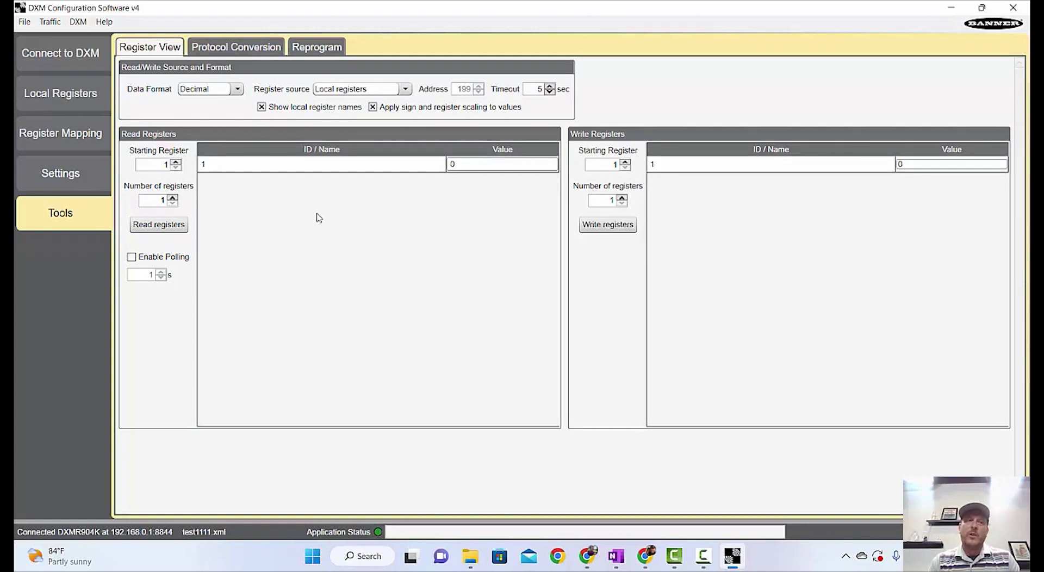
# Step: Read local register 4056 starting from register 4056, returning the value 7005
pyautogui.click(167, 163)
pyautogui.press('BackSpace')
pyautogui.write('4056')
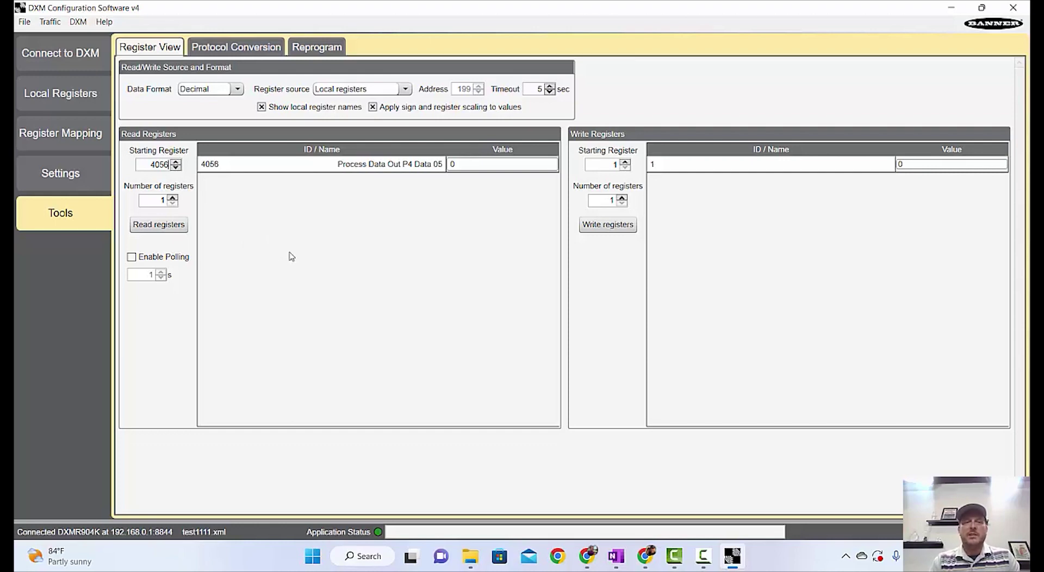
pyautogui.click(176, 230)
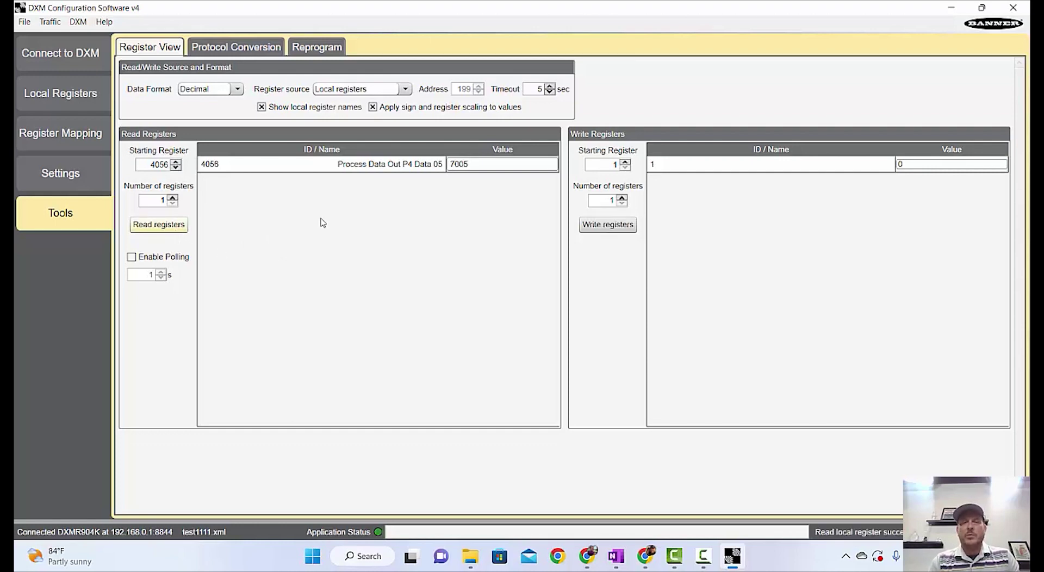